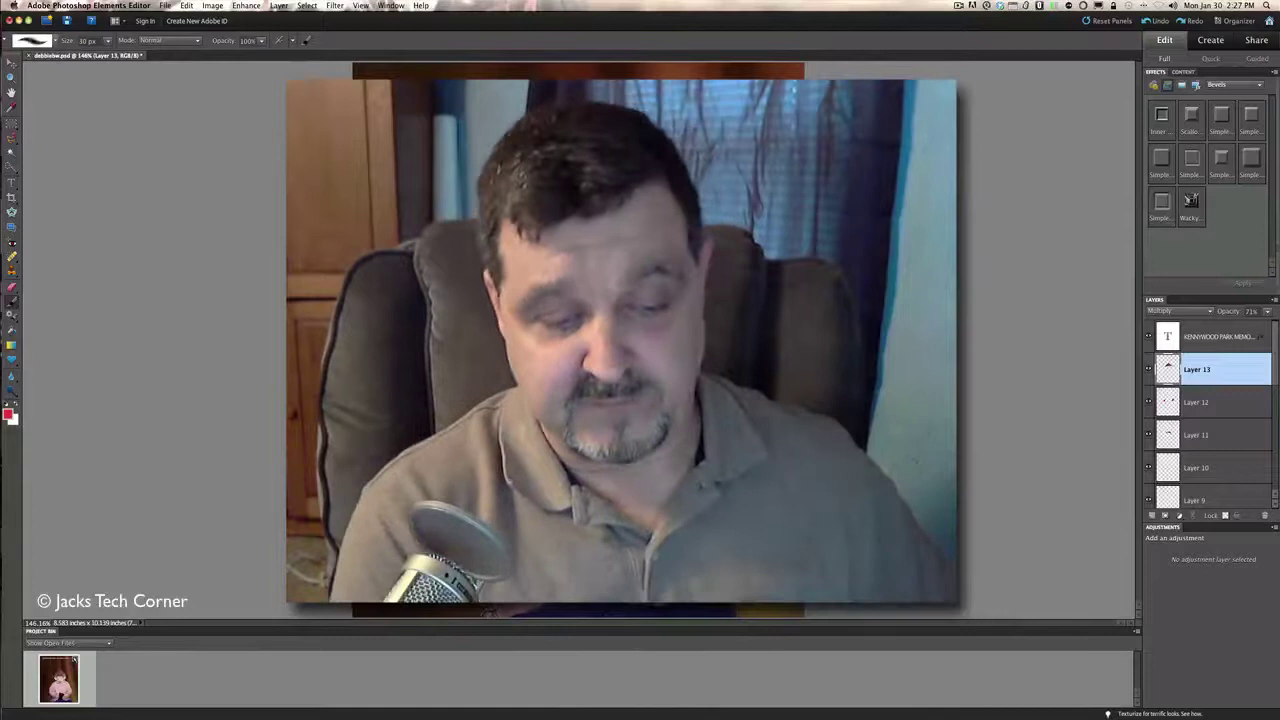
Hide Layer 13 so the hat's crown shows its original beige straw
{"action": "key", "text": "Tab"}
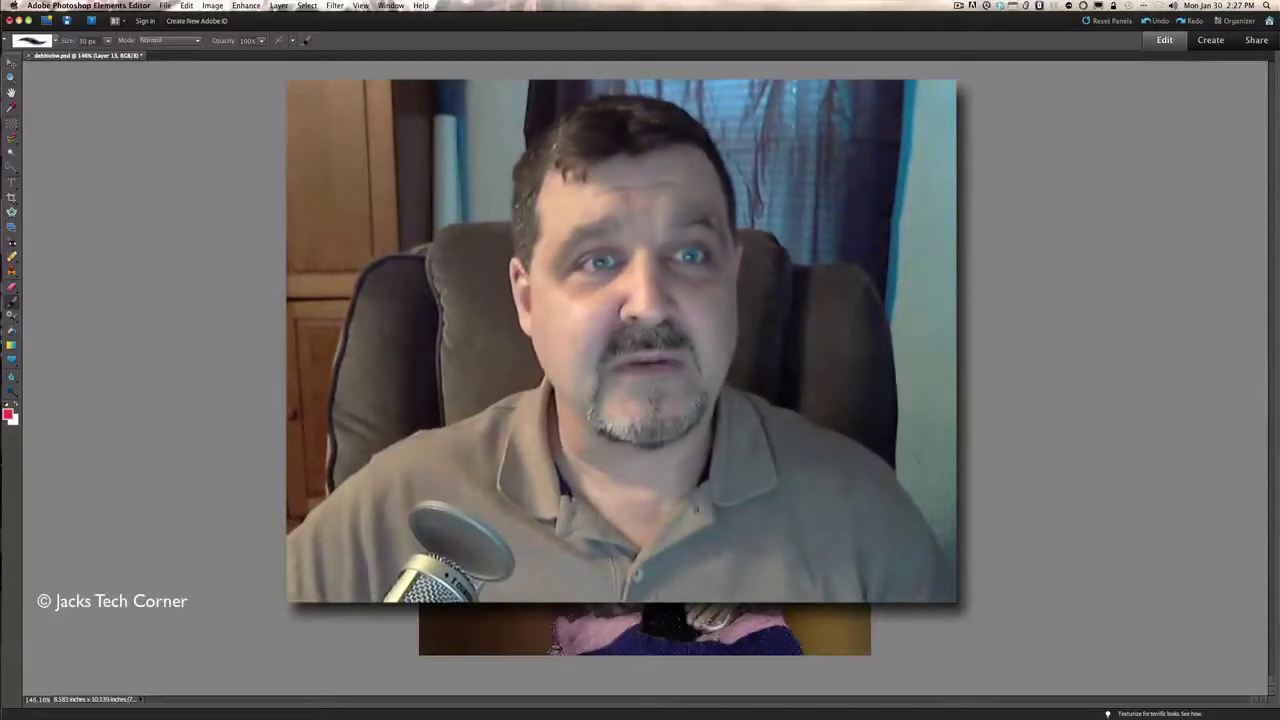
{"action": "key", "text": "Tab"}
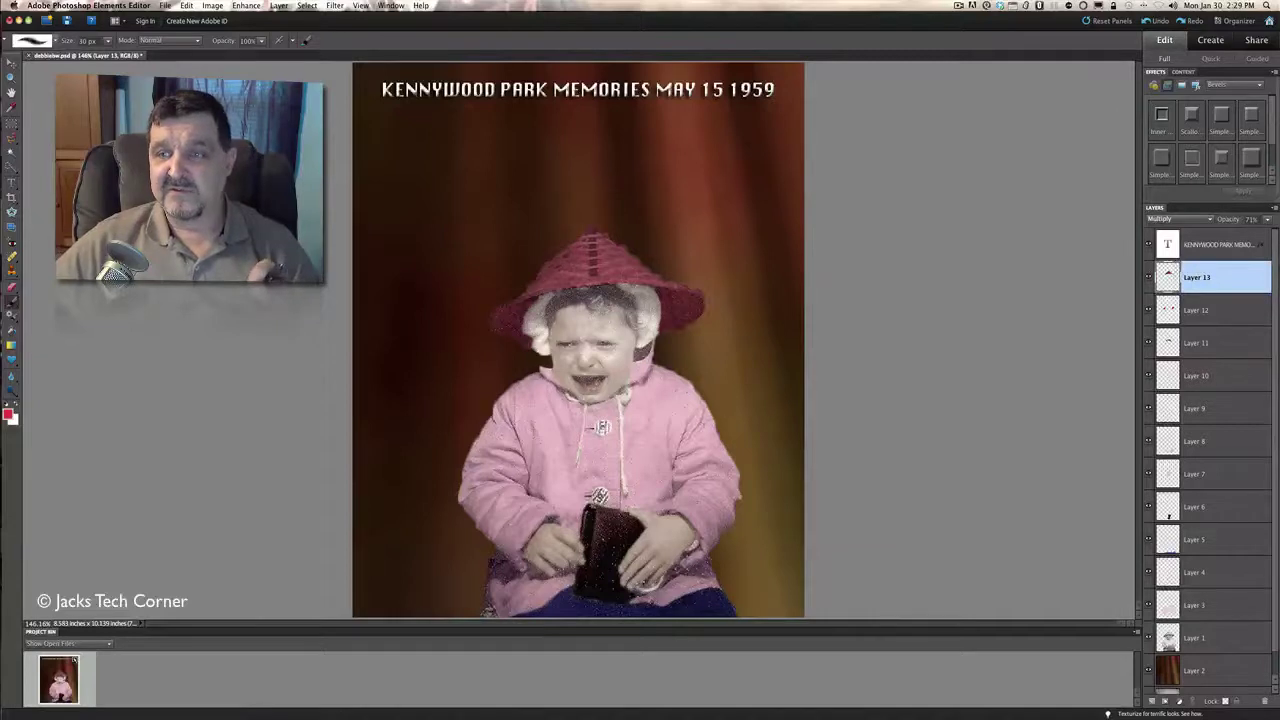
{"action": "left_click", "coordinate": [1149, 277]}
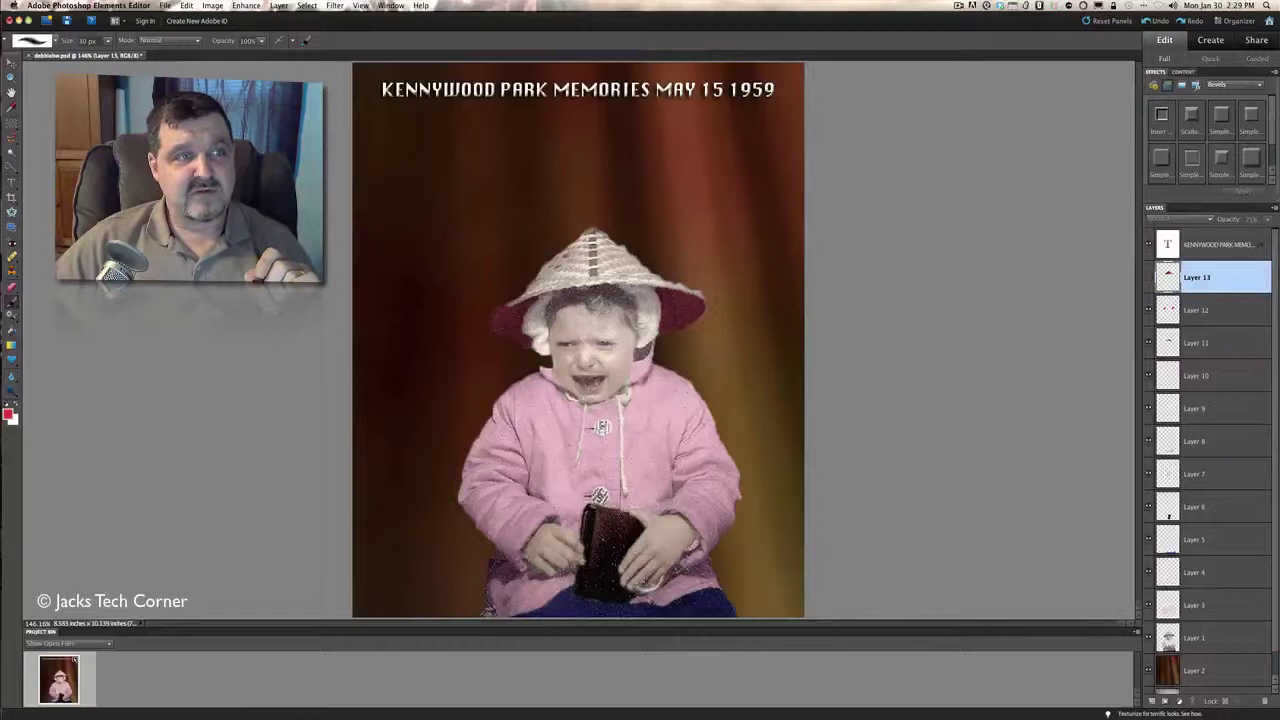
Zoom in on the hat to 400%
{"action": "key", "text": "z"}
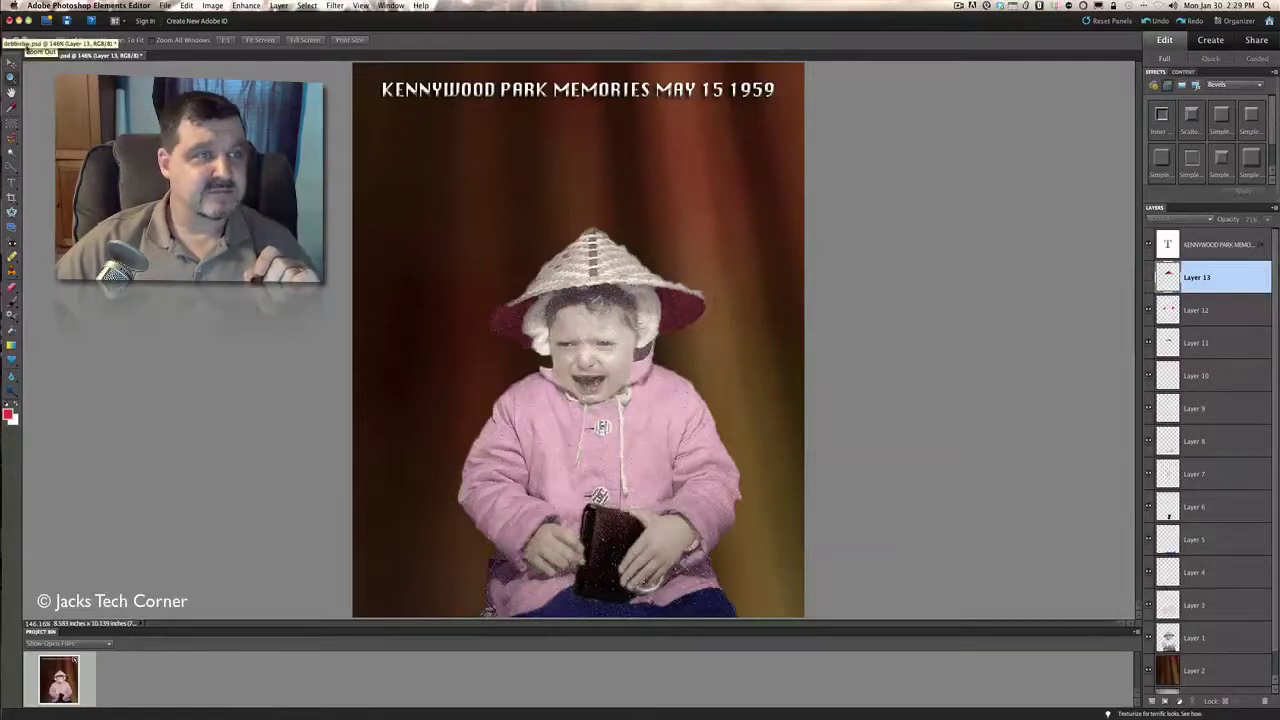
{"action": "left_click", "coordinate": [580, 262]}
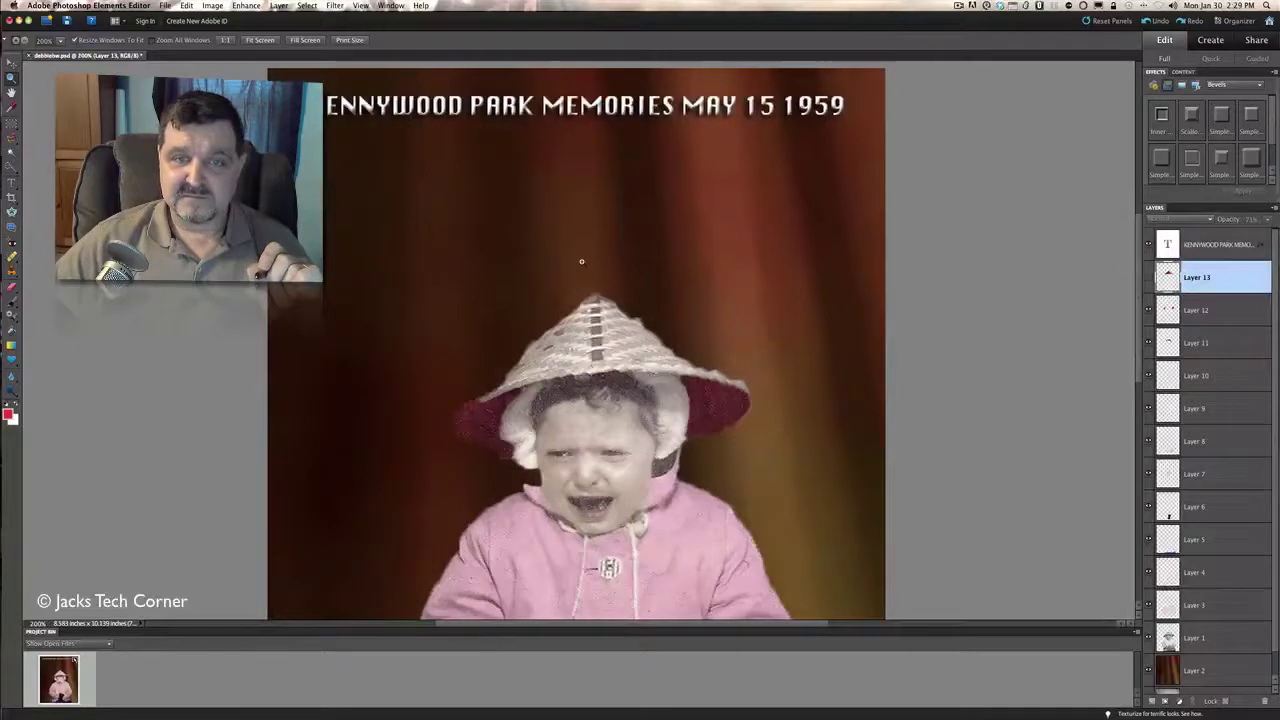
{"action": "left_click", "coordinate": [607, 393]}
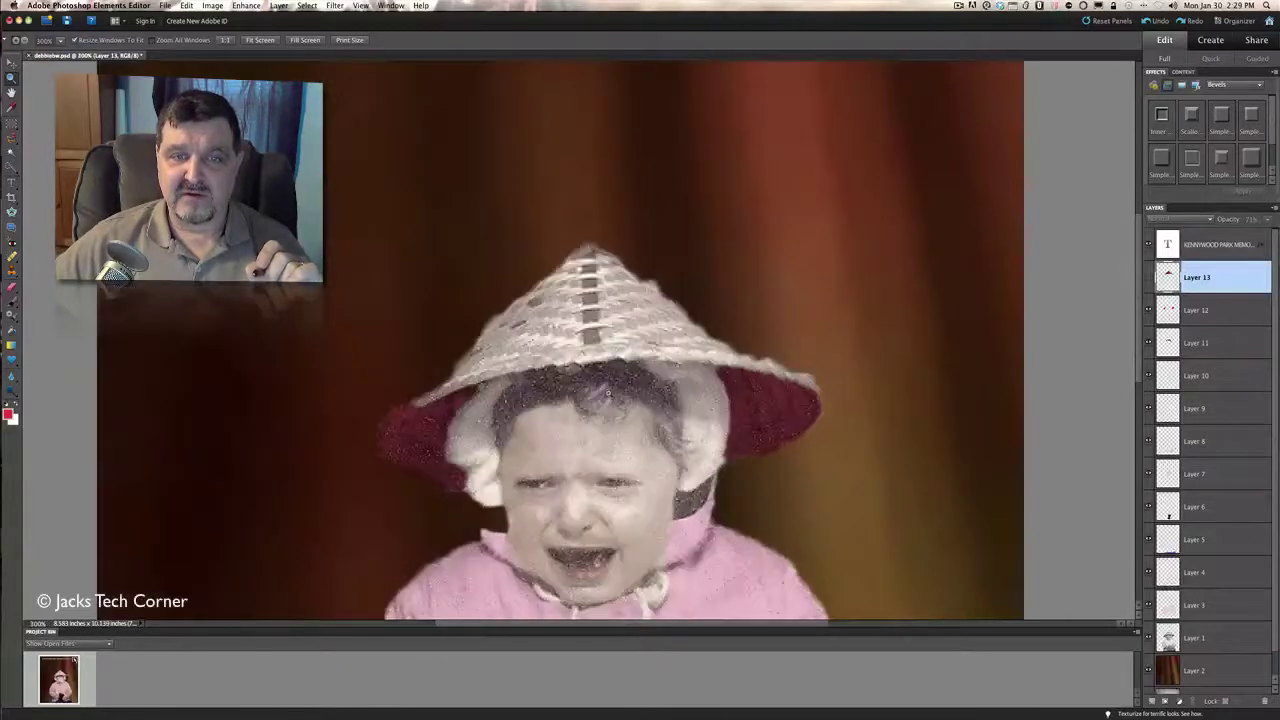
{"action": "left_click", "coordinate": [605, 397]}
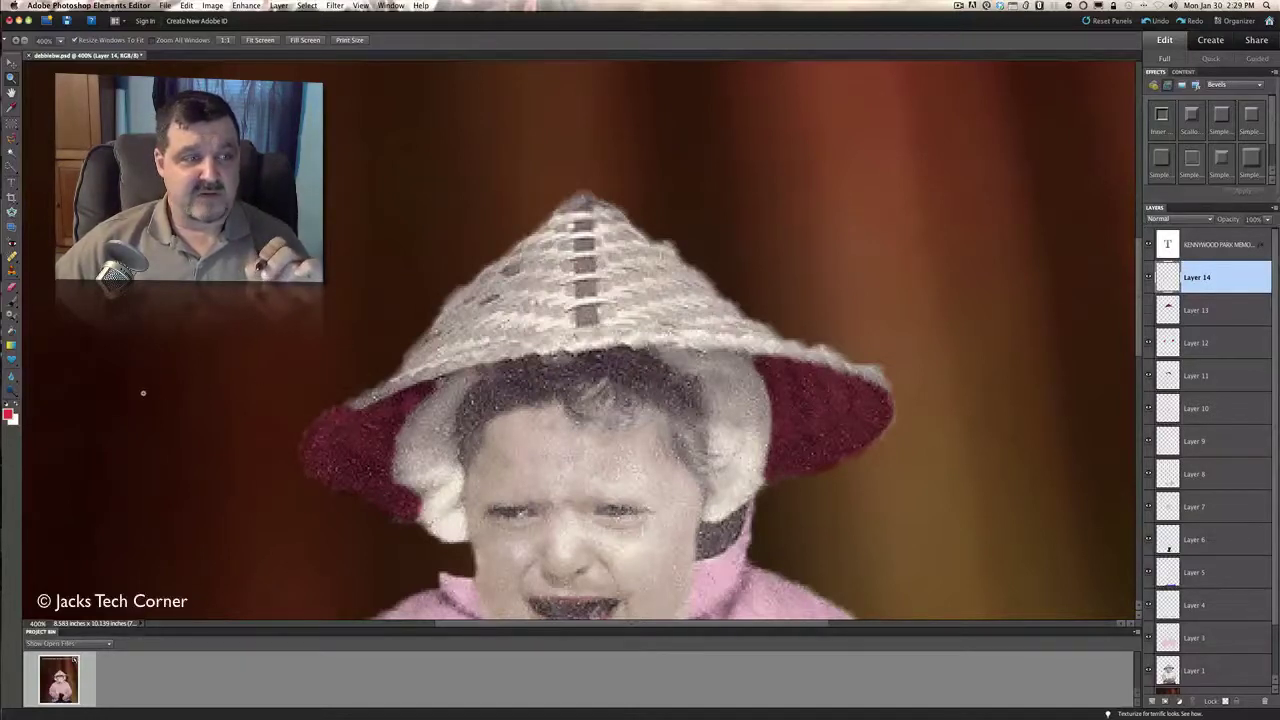
Change the foreground colour to the saturated red ef1616
{"action": "left_click", "coordinate": [11, 415]}
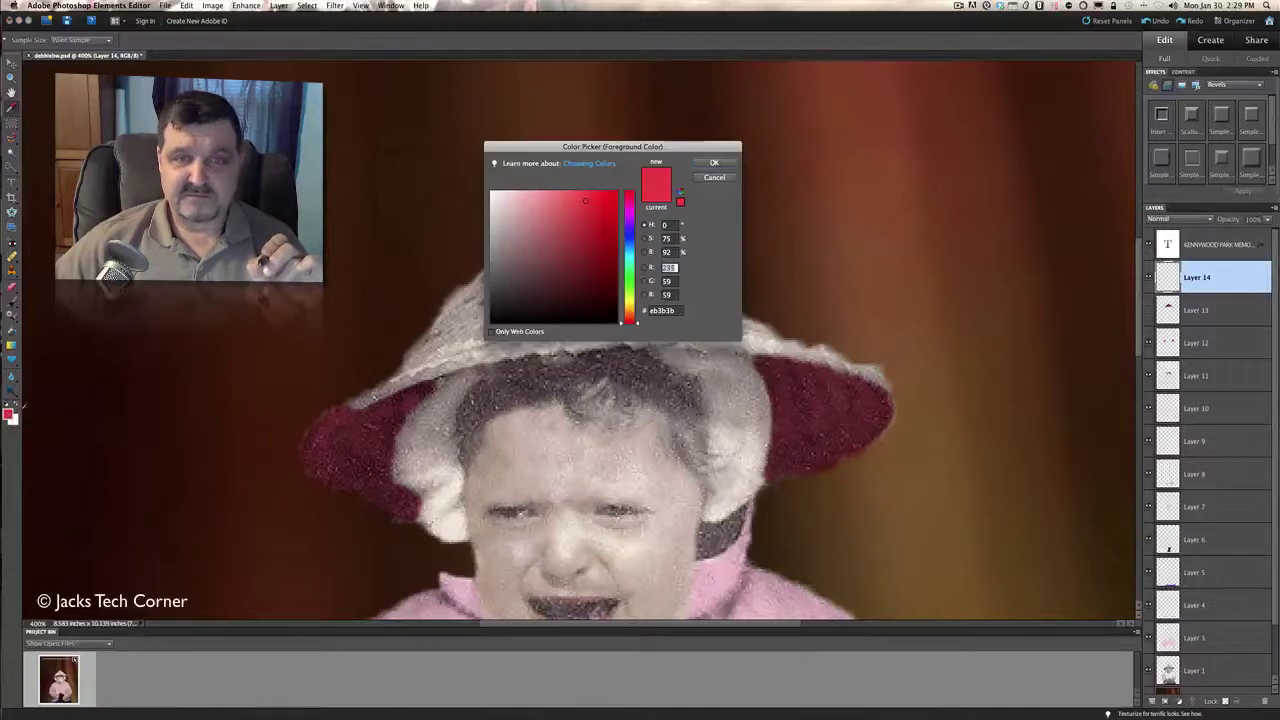
{"action": "left_click", "coordinate": [606, 198]}
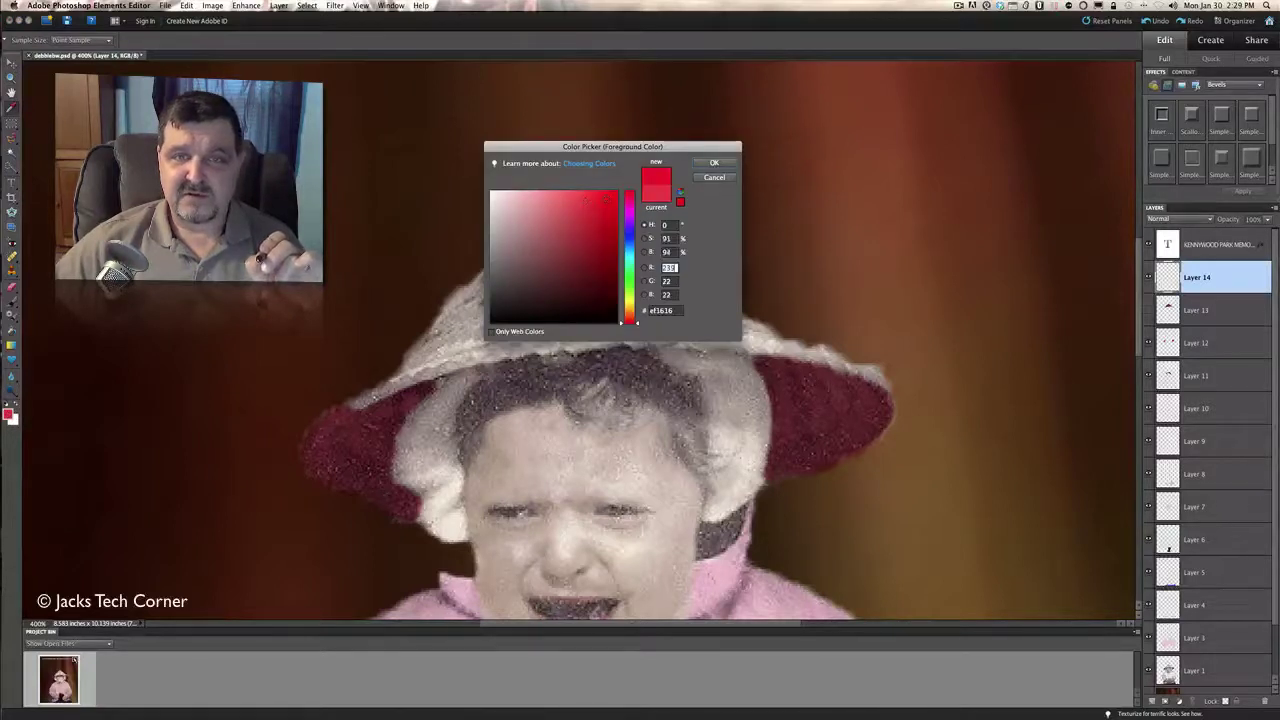
{"action": "left_click", "coordinate": [714, 162]}
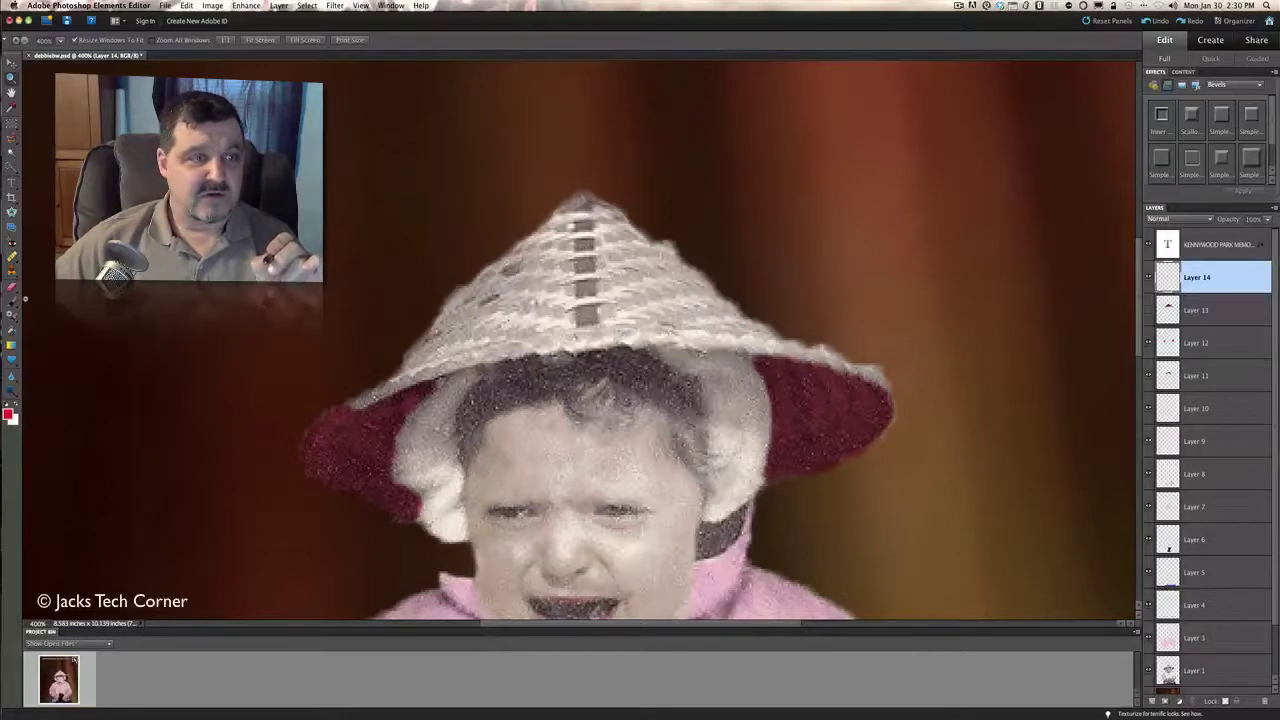
With a small brush, paint a red line from the hat's peak down the crown's left edge
{"action": "key", "text": "b"}
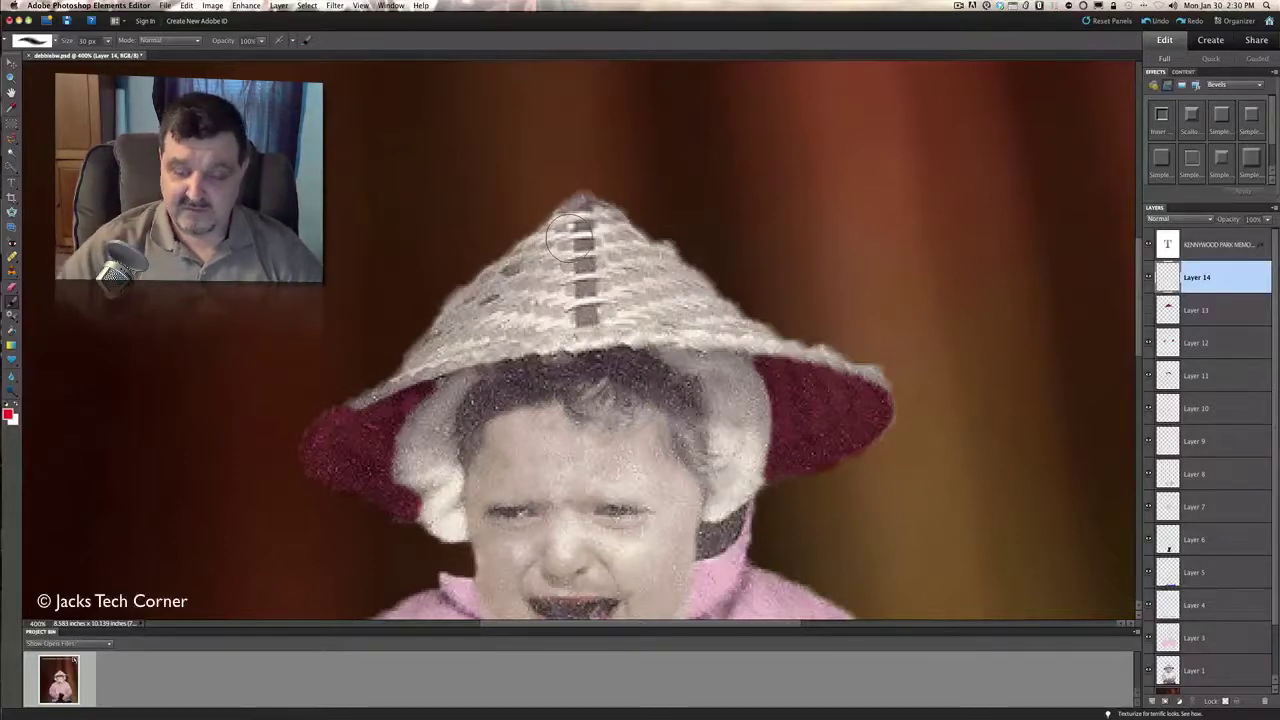
{"action": "key", "text": "bracketleft"}
{"action": "key", "text": "bracketleft"}
{"action": "key", "text": "bracketleft"}
{"action": "key", "text": "bracketleft"}
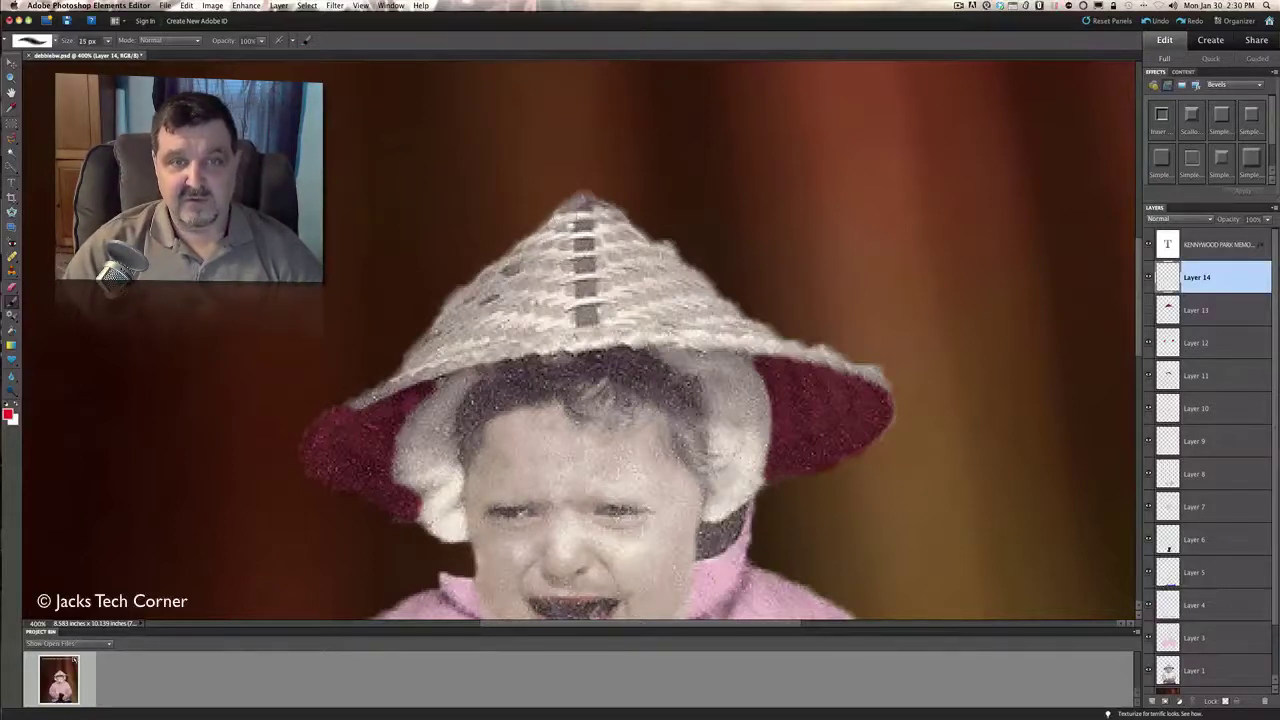
{"action": "left_click", "coordinate": [565, 210]}
{"action": "mouse_move", "coordinate": [565, 210]}
{"action": "left_mouse_down"}
{"action": "mouse_move", "coordinate": [455, 299]}
{"action": "mouse_move", "coordinate": [392, 387]}
{"action": "mouse_move", "coordinate": [352, 405]}
{"action": "left_mouse_up"}
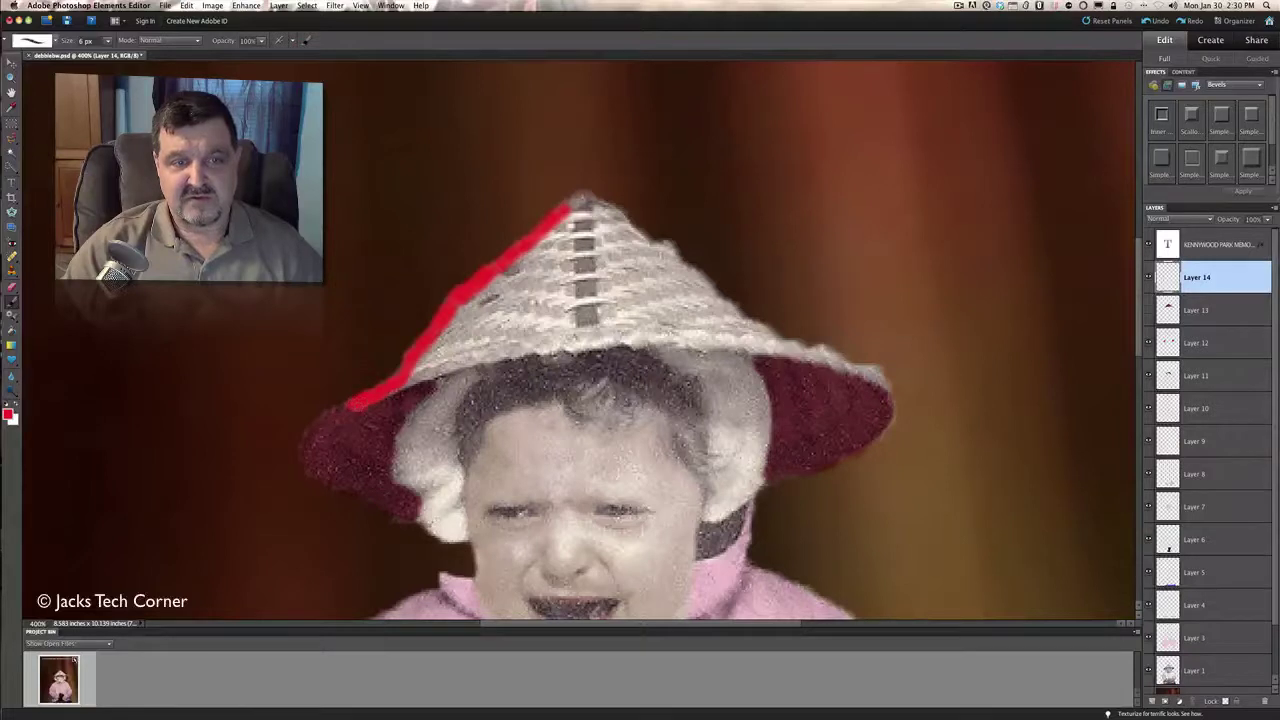
Paint red along the crown's base to its right corner and up the right slope
{"action": "left_click_drag", "start_coordinate": [406, 382], "coordinate": [516, 351]}
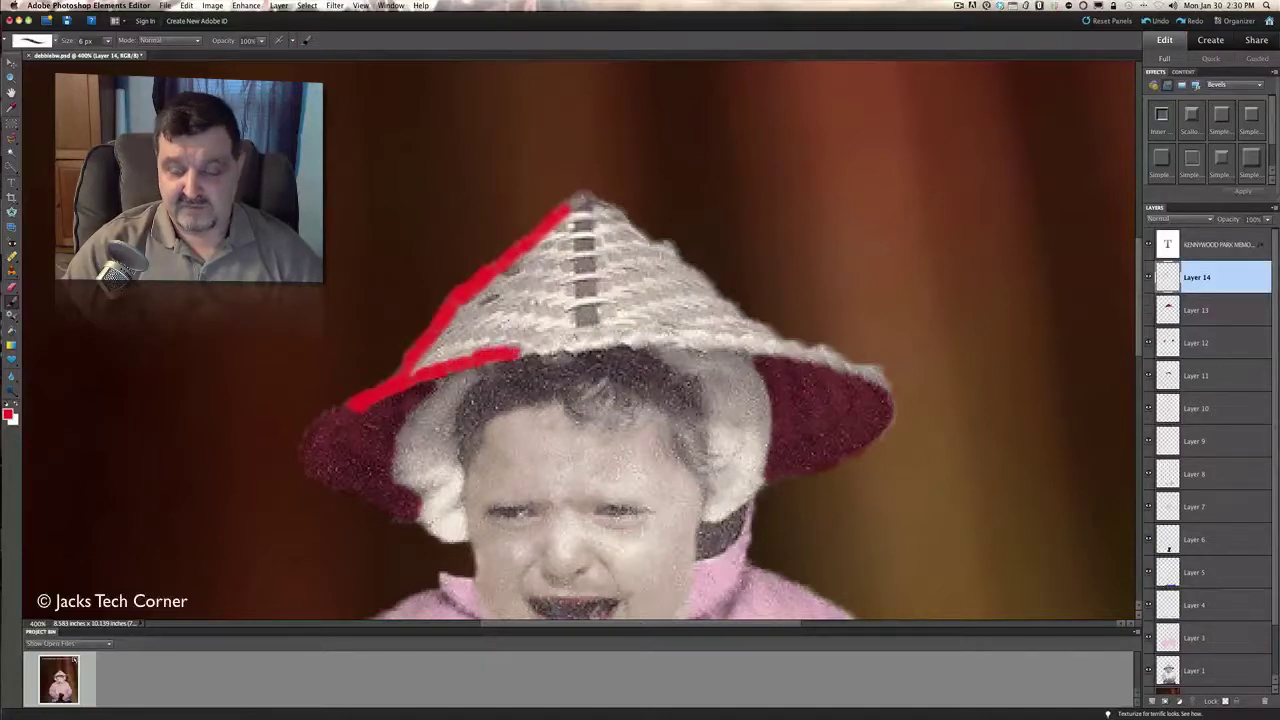
{"action": "key", "text": "bracketright"}
{"action": "key", "text": "bracketright"}
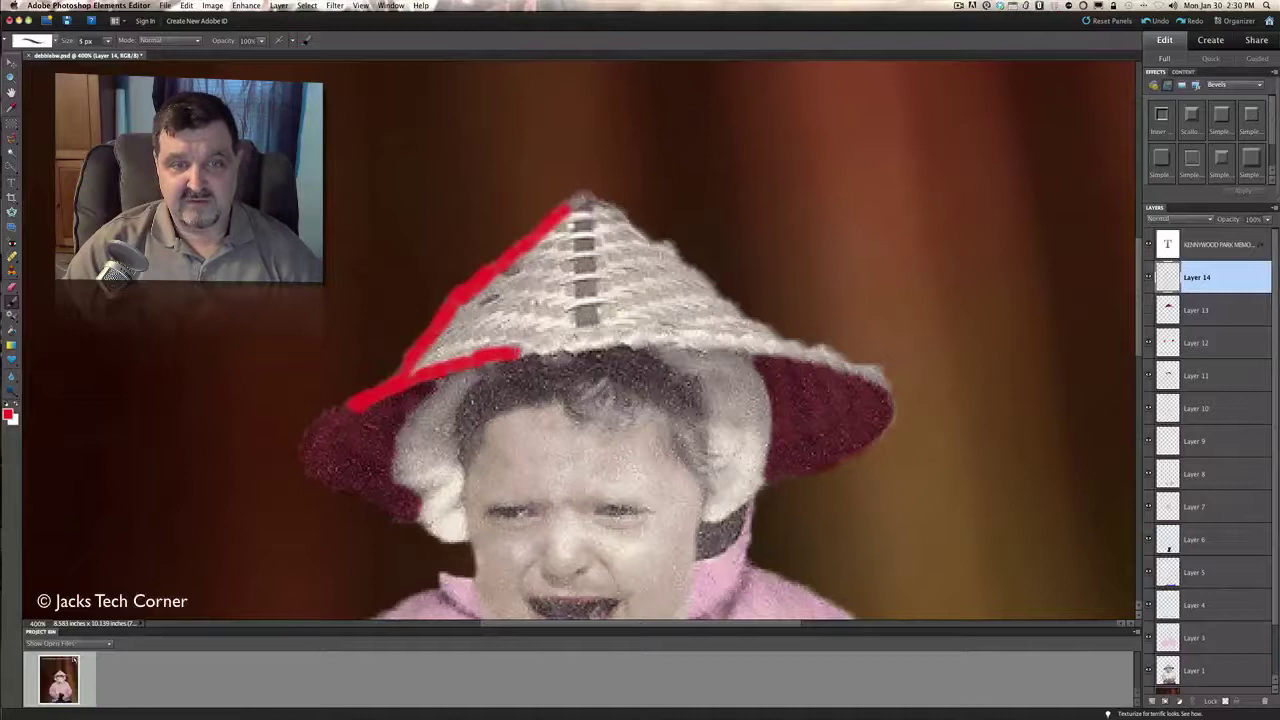
{"action": "key", "text": "bracketright"}
{"action": "key", "text": "bracketright"}
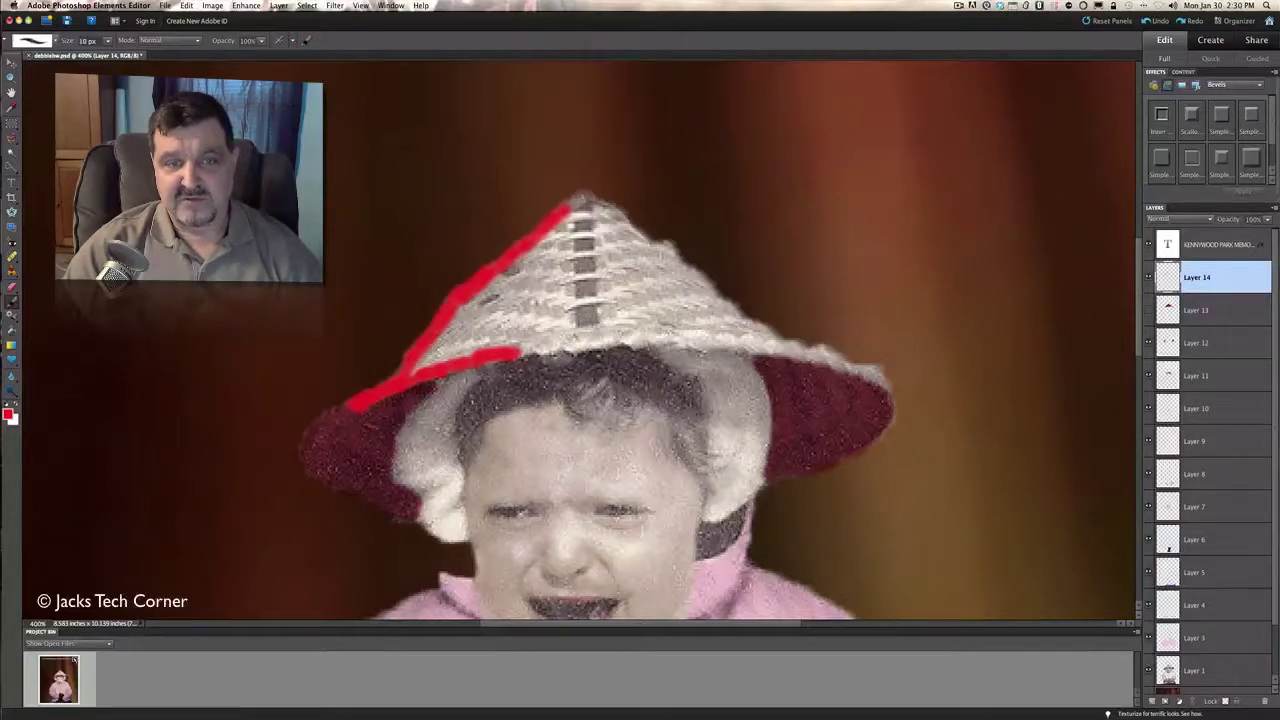
{"action": "left_click_drag", "start_coordinate": [520, 349], "coordinate": [642, 337]}
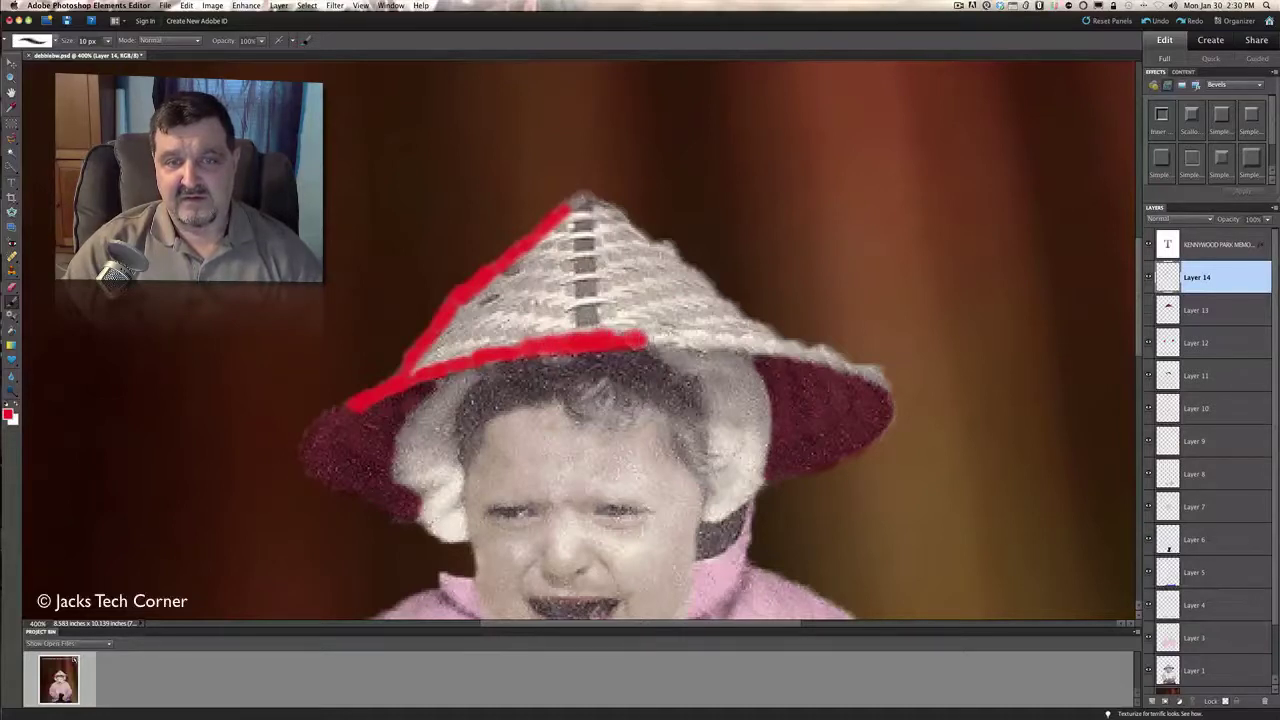
{"action": "left_click_drag", "start_coordinate": [650, 341], "coordinate": [828, 356]}
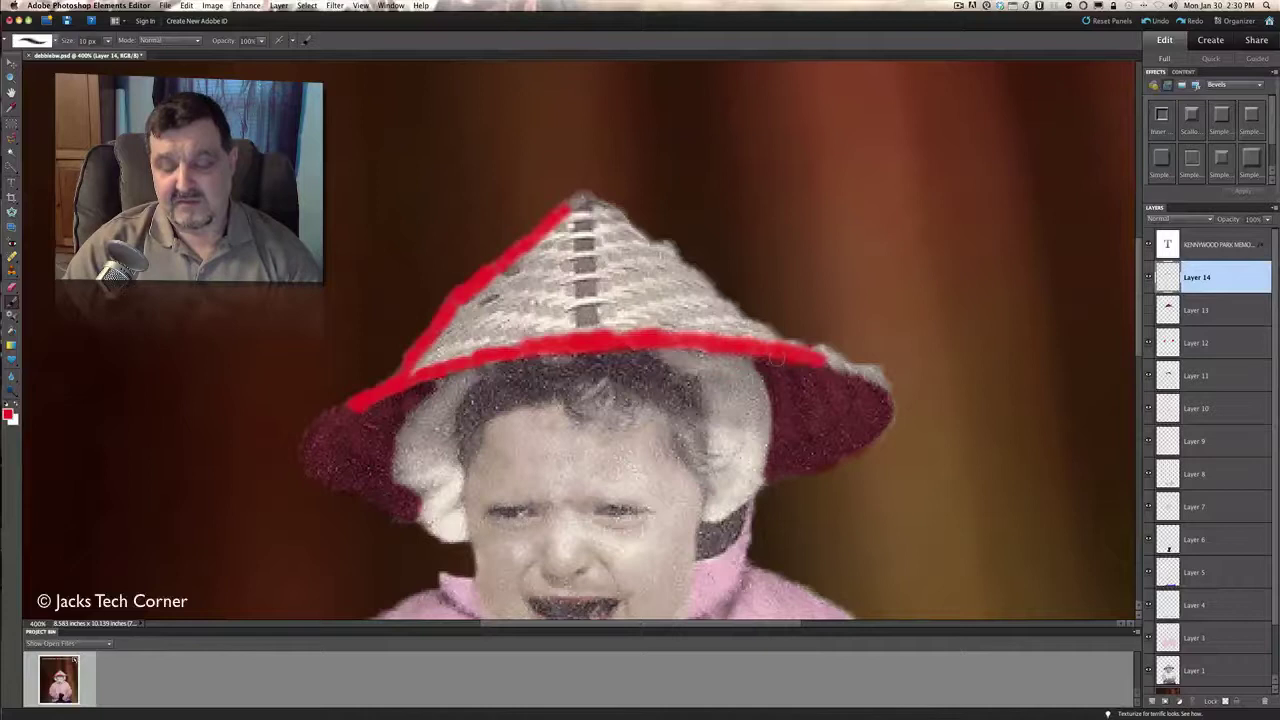
{"action": "key", "text": "bracketleft"}
{"action": "key", "text": "bracketleft"}
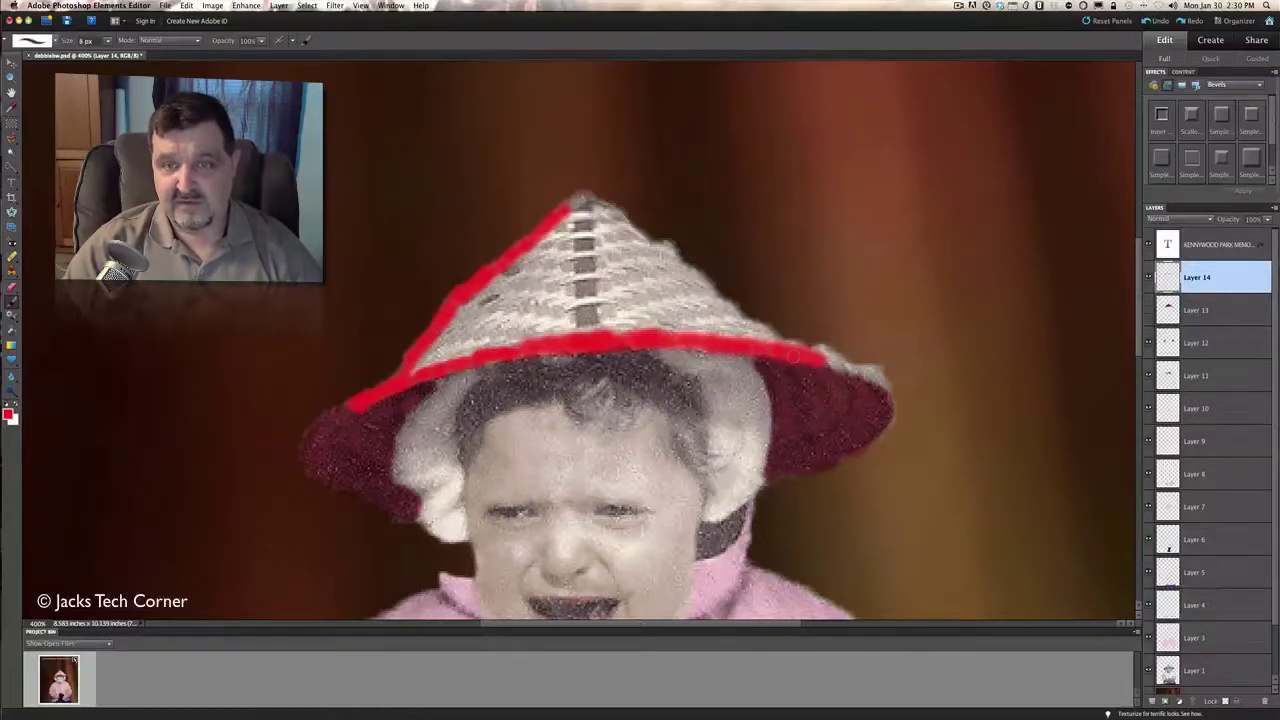
{"action": "left_click", "coordinate": [822, 352]}
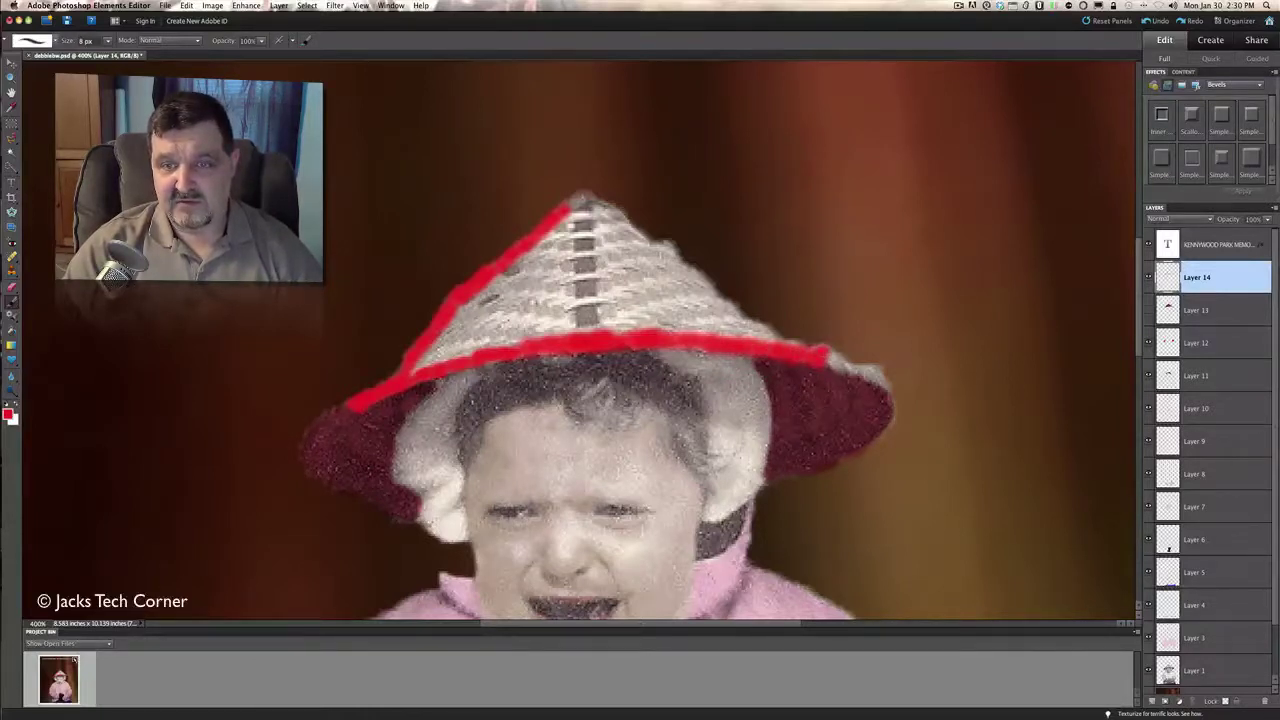
{"action": "left_click_drag", "start_coordinate": [824, 350], "coordinate": [882, 380]}
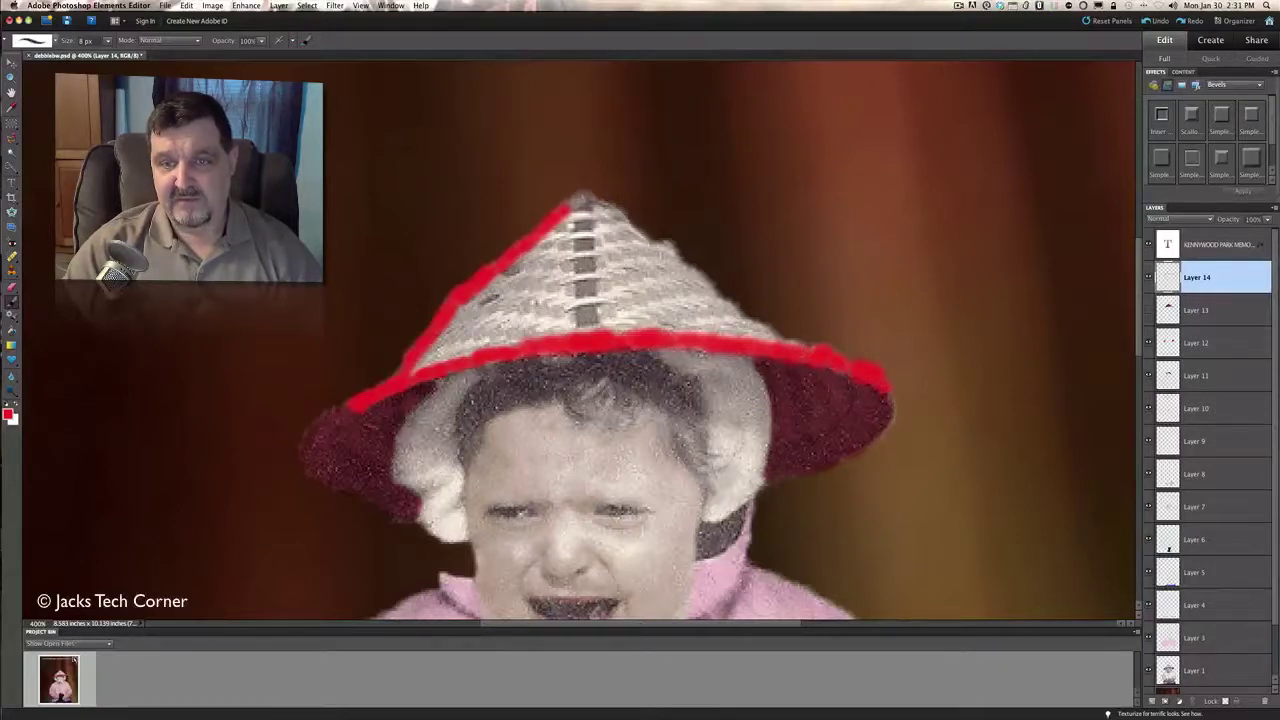
{"action": "mouse_move", "coordinate": [805, 350]}
{"action": "left_mouse_down"}
{"action": "mouse_move", "coordinate": [736, 316]}
{"action": "mouse_move", "coordinate": [598, 200]}
{"action": "left_mouse_up"}
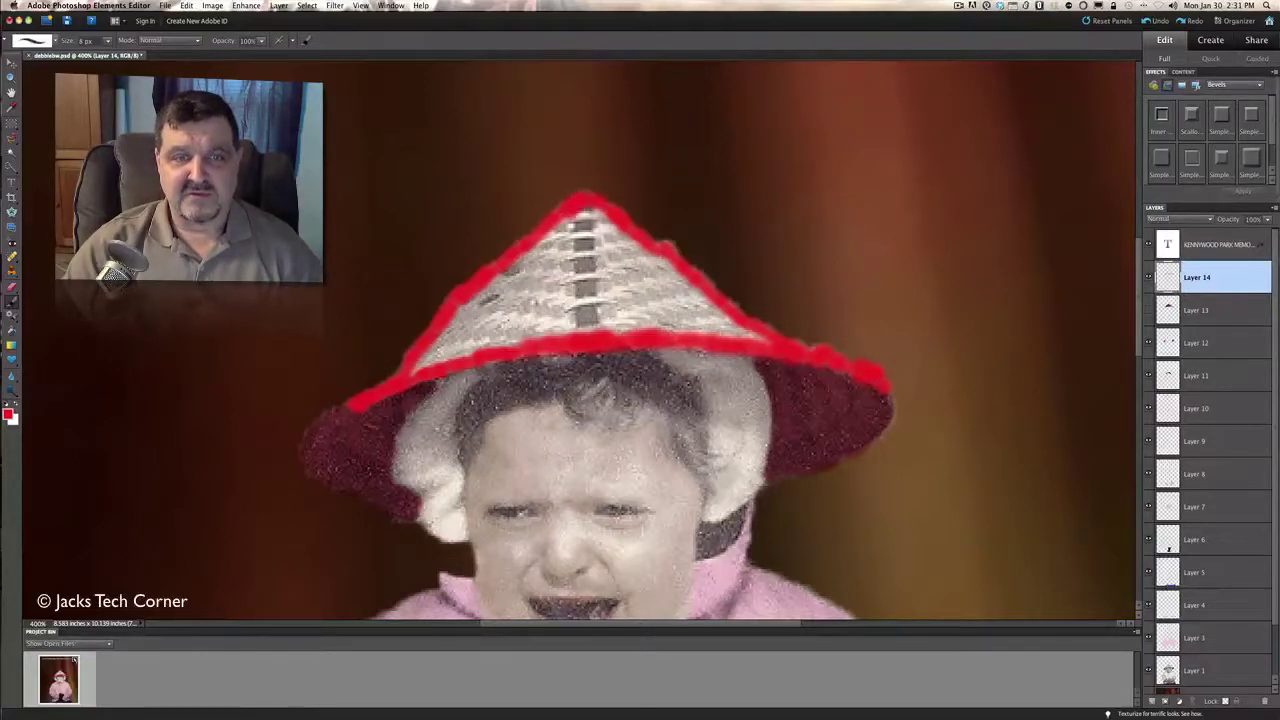
Fill the inside of the red outline, resizing the brush to reach the crown's edges
{"action": "key", "text": "bracketright"}
{"action": "key", "text": "bracketright"}
{"action": "key", "text": "bracketright"}
{"action": "key", "text": "bracketright"}
{"action": "key", "text": "bracketright"}
{"action": "mouse_move", "coordinate": [552, 256]}
{"action": "left_mouse_down"}
{"action": "mouse_move", "coordinate": [446, 340]}
{"action": "mouse_move", "coordinate": [501, 322]}
{"action": "mouse_move", "coordinate": [492, 343]}
{"action": "mouse_move", "coordinate": [531, 315]}
{"action": "mouse_move", "coordinate": [494, 340]}
{"action": "mouse_move", "coordinate": [496, 328]}
{"action": "mouse_move", "coordinate": [531, 330]}
{"action": "mouse_move", "coordinate": [576, 207]}
{"action": "mouse_move", "coordinate": [741, 322]}
{"action": "mouse_move", "coordinate": [718, 325]}
{"action": "mouse_move", "coordinate": [757, 338]}
{"action": "mouse_move", "coordinate": [662, 316]}
{"action": "mouse_move", "coordinate": [526, 322]}
{"action": "mouse_move", "coordinate": [582, 276]}
{"action": "mouse_move", "coordinate": [586, 238]}
{"action": "mouse_move", "coordinate": [608, 296]}
{"action": "mouse_move", "coordinate": [640, 272]}
{"action": "mouse_move", "coordinate": [700, 314]}
{"action": "mouse_move", "coordinate": [608, 298]}
{"action": "left_mouse_up"}
{"action": "key", "text": "bracketleft"}
{"action": "key", "text": "bracketright"}
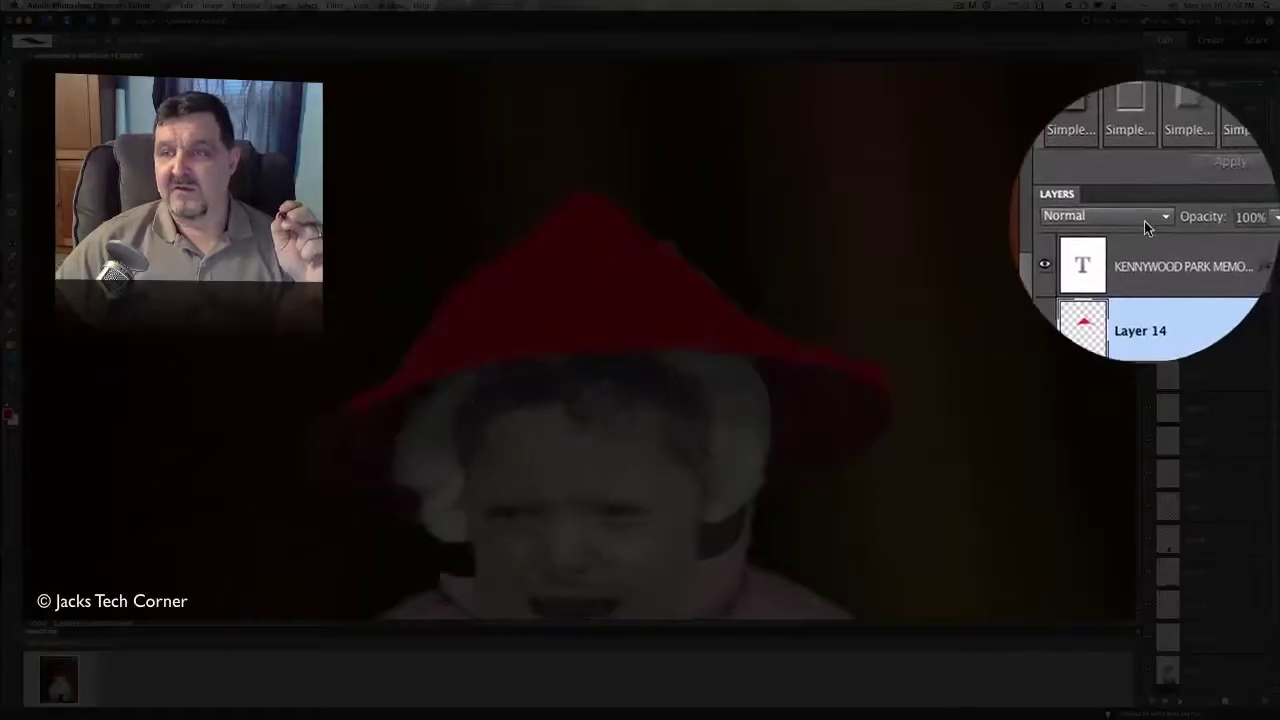
Compare Multiply, Overlay and Soft Light blending on Layer 14, ending on Soft Light
{"action": "left_click", "coordinate": [1144, 219]}
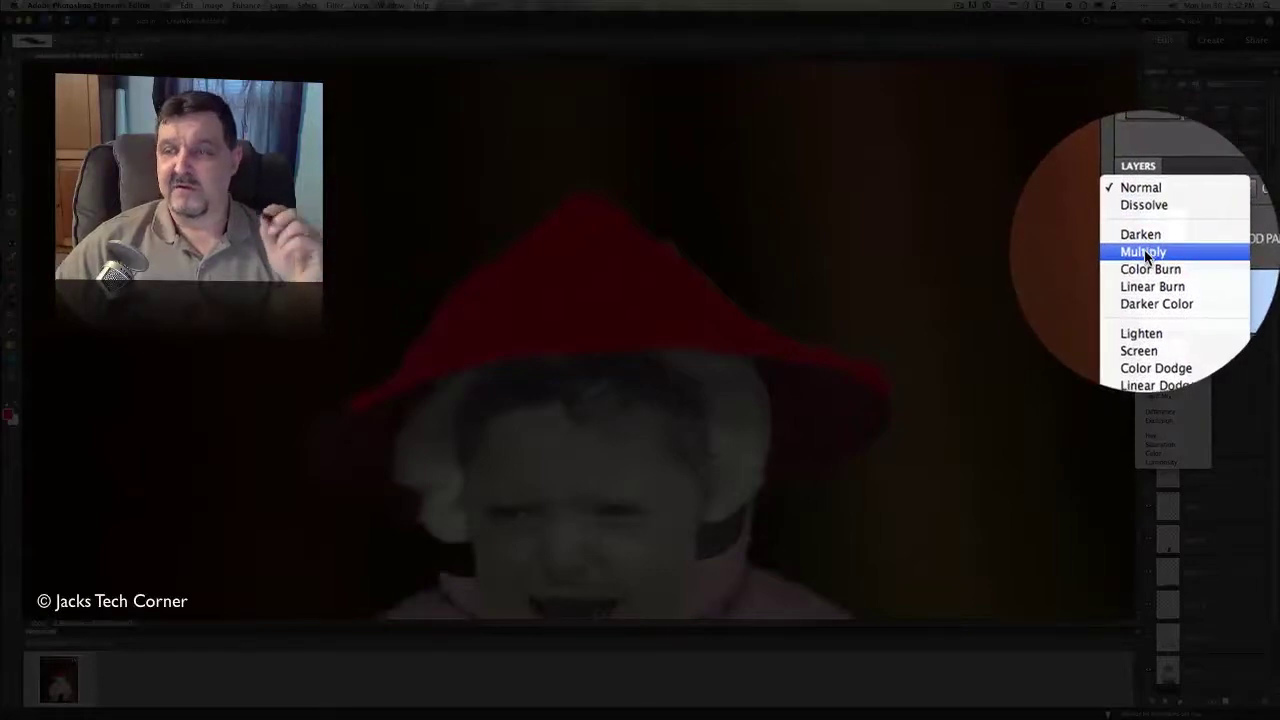
{"action": "left_click", "coordinate": [1146, 252]}
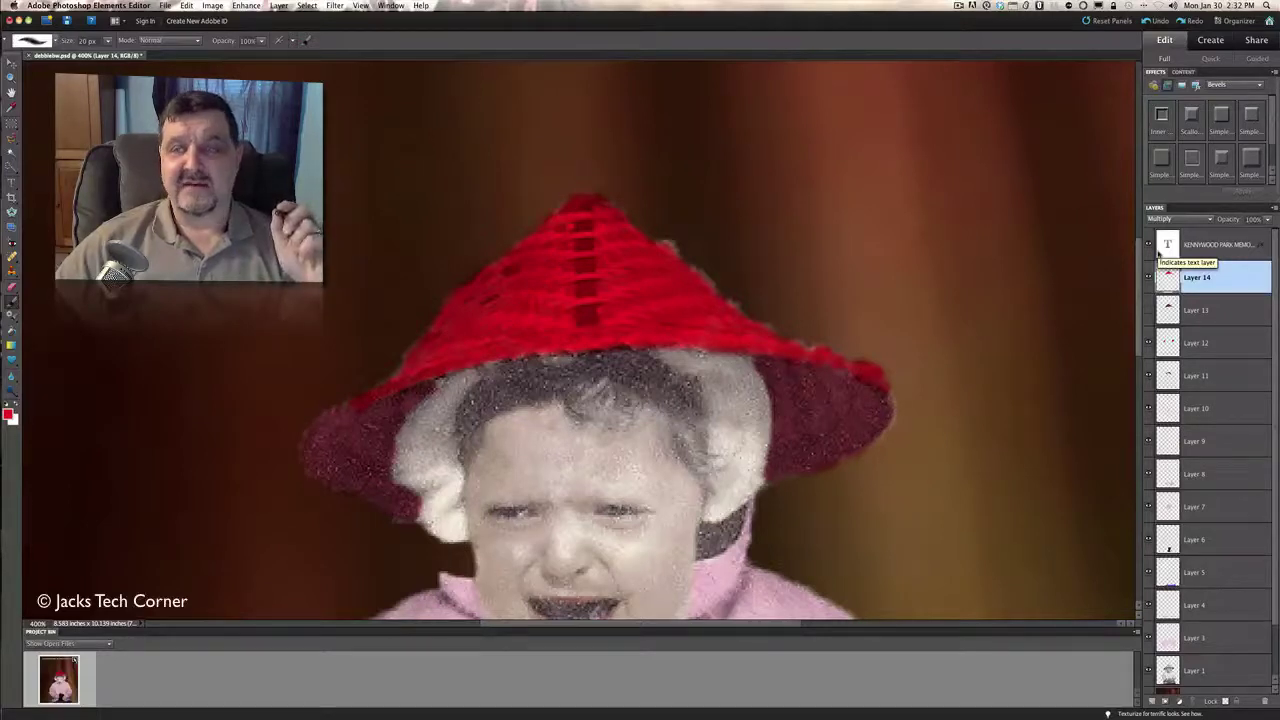
{"action": "left_click", "coordinate": [1208, 220]}
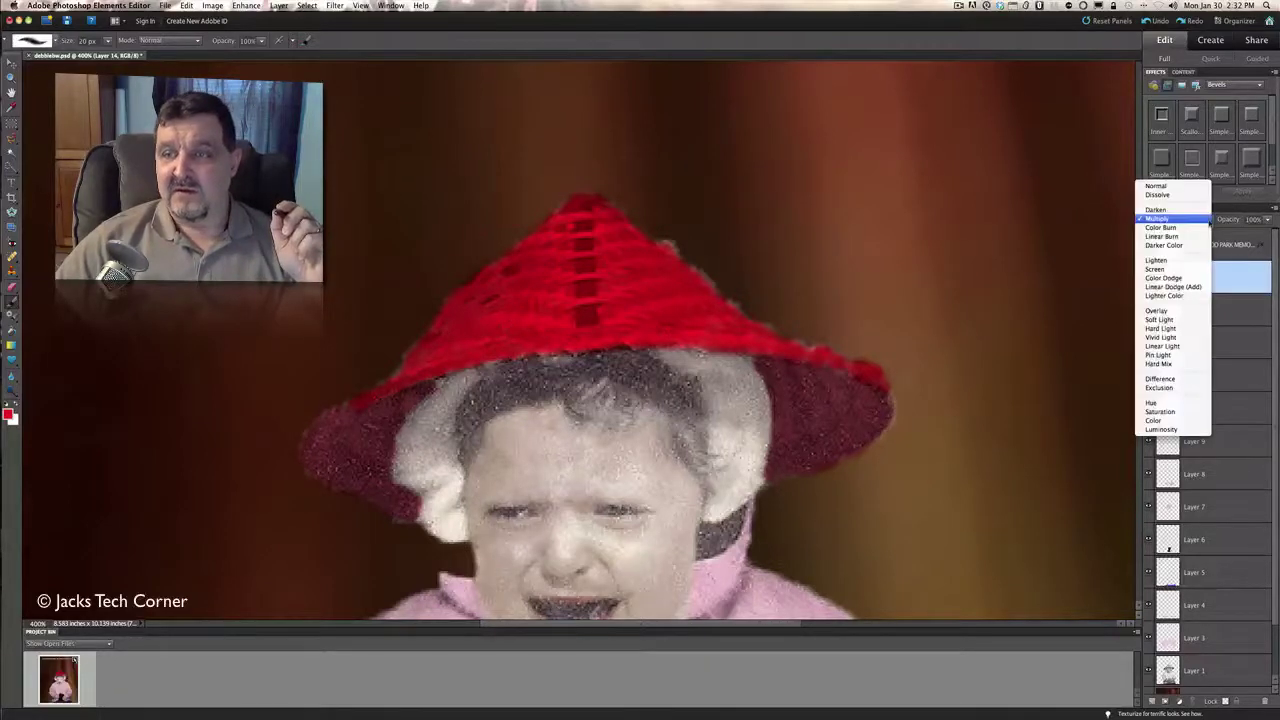
{"action": "left_click", "coordinate": [1157, 315]}
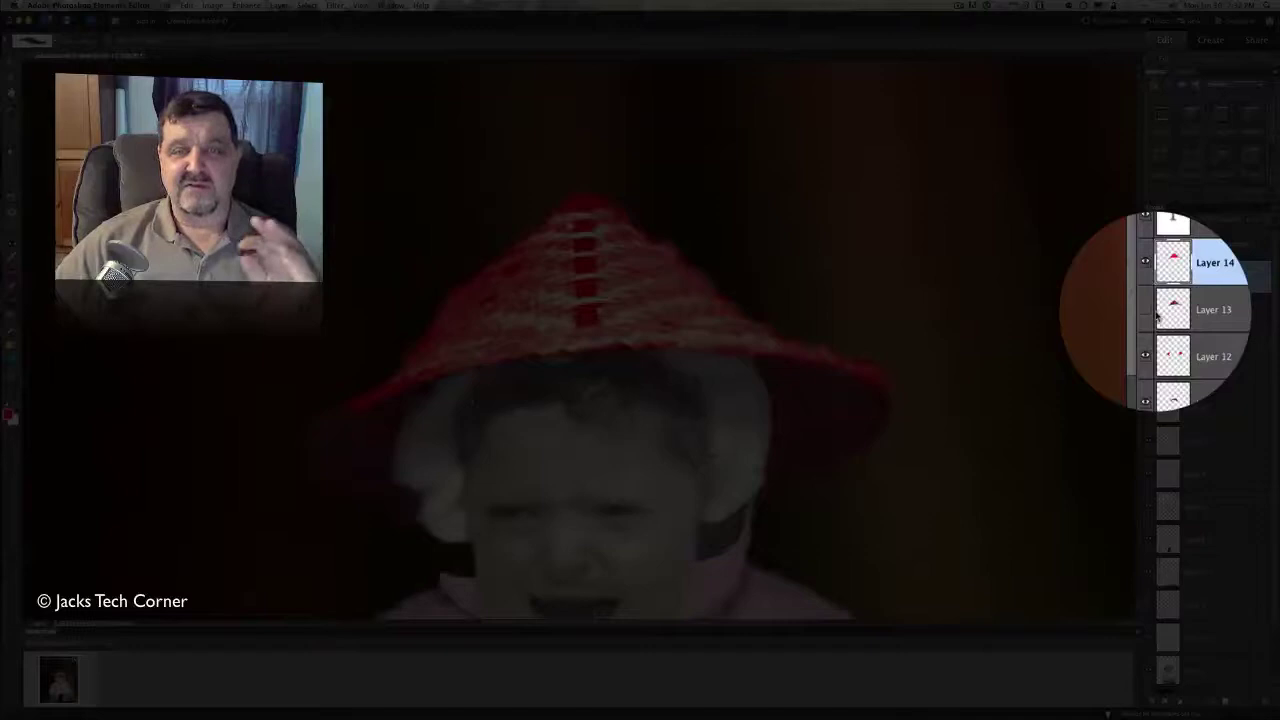
{"action": "left_click", "coordinate": [1185, 220]}
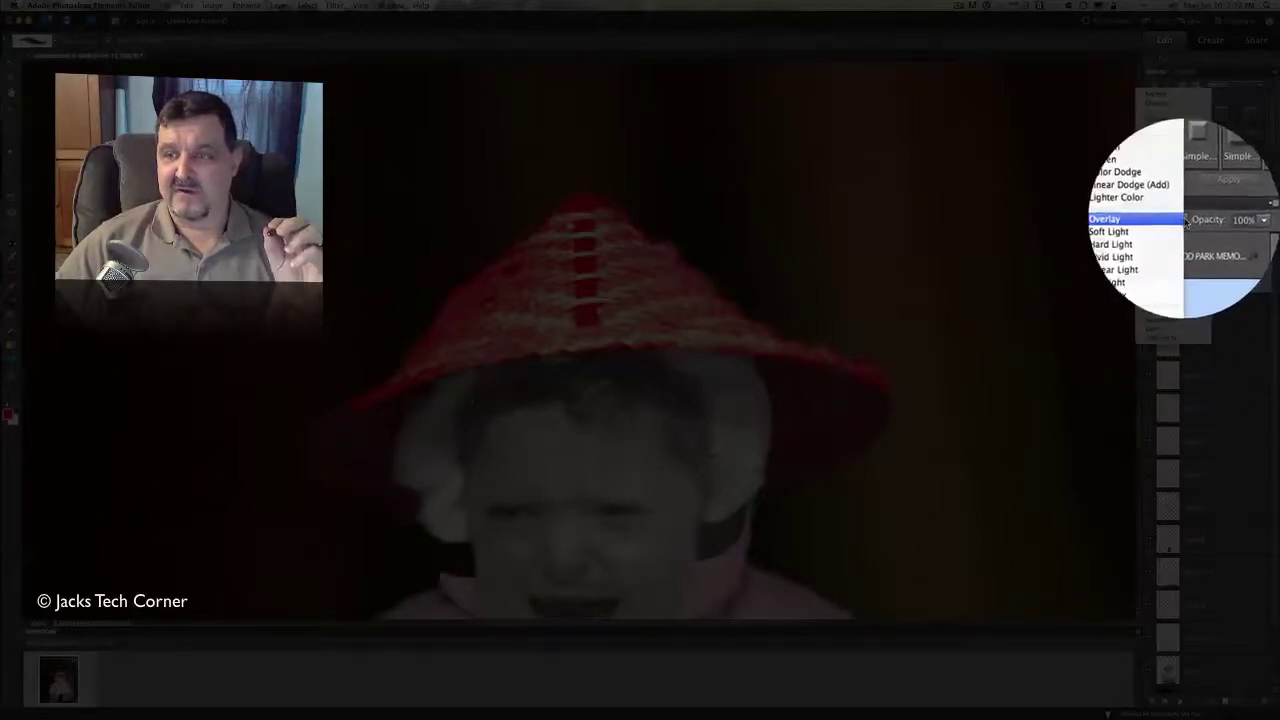
{"action": "left_click", "coordinate": [1185, 231]}
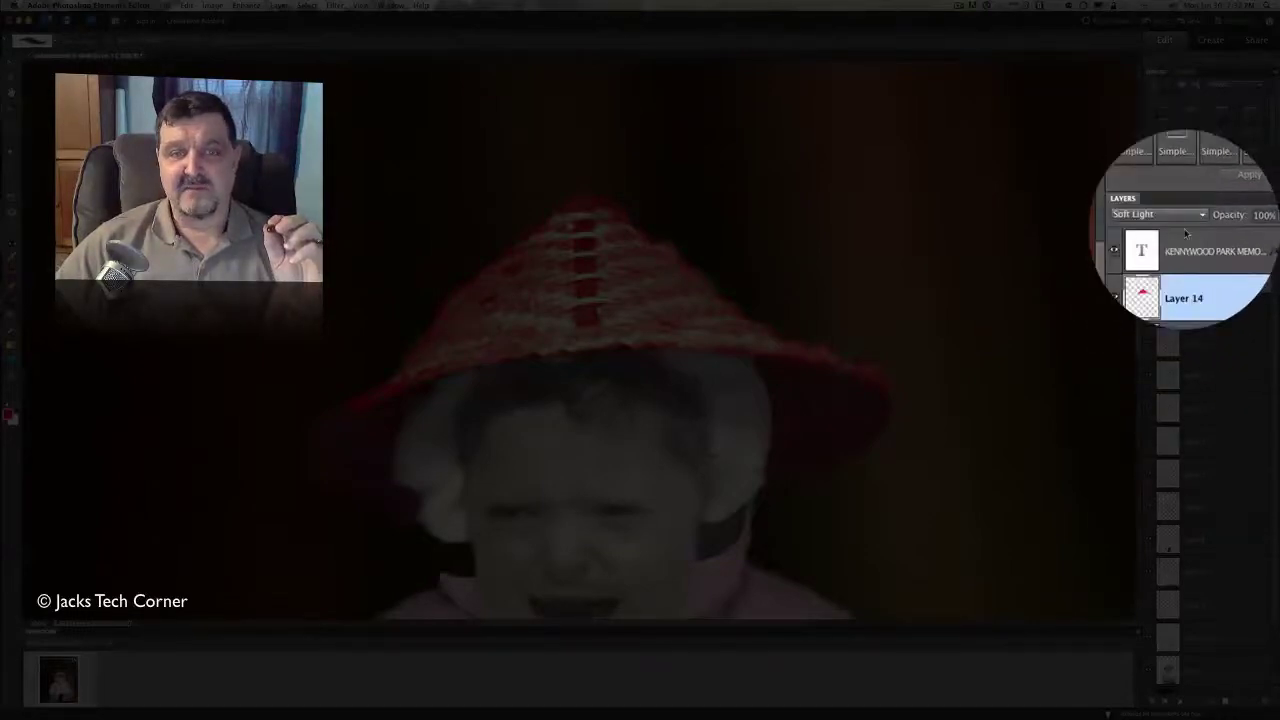
{"action": "left_click", "coordinate": [1185, 220]}
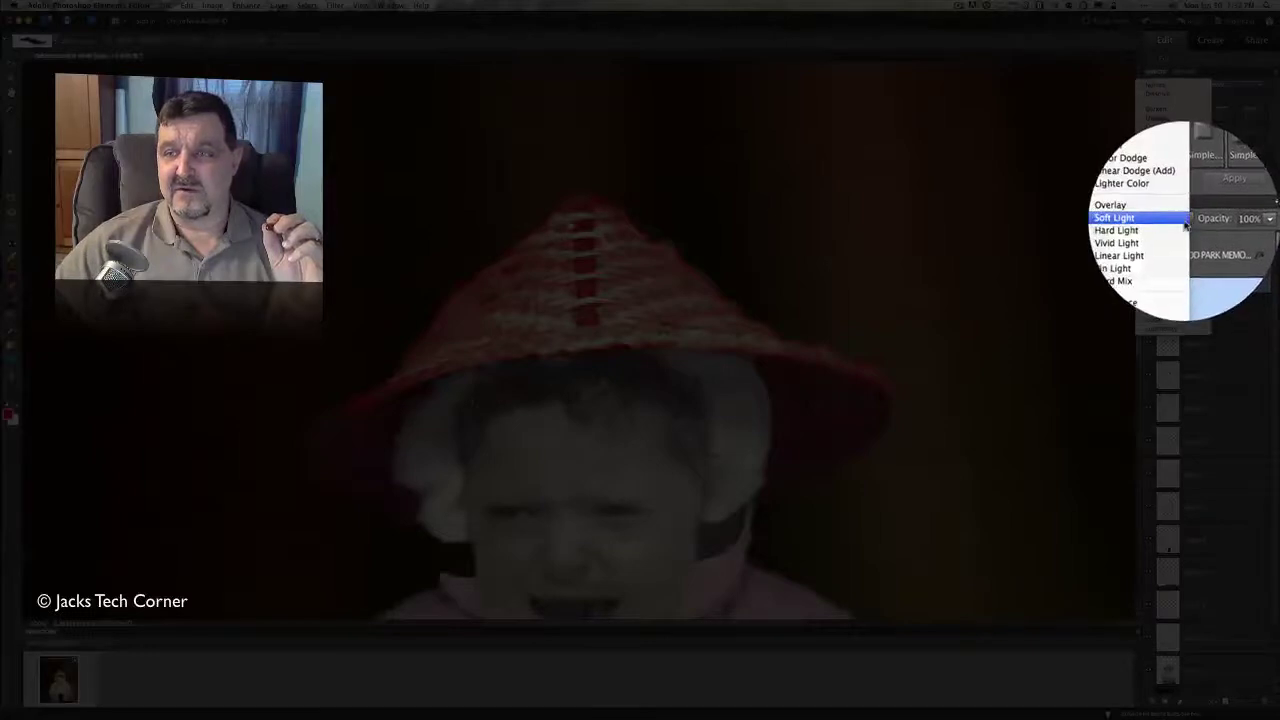
Try Color Burn on Layer 14, then return it to Multiply blending
{"action": "left_click", "coordinate": [1168, 127]}
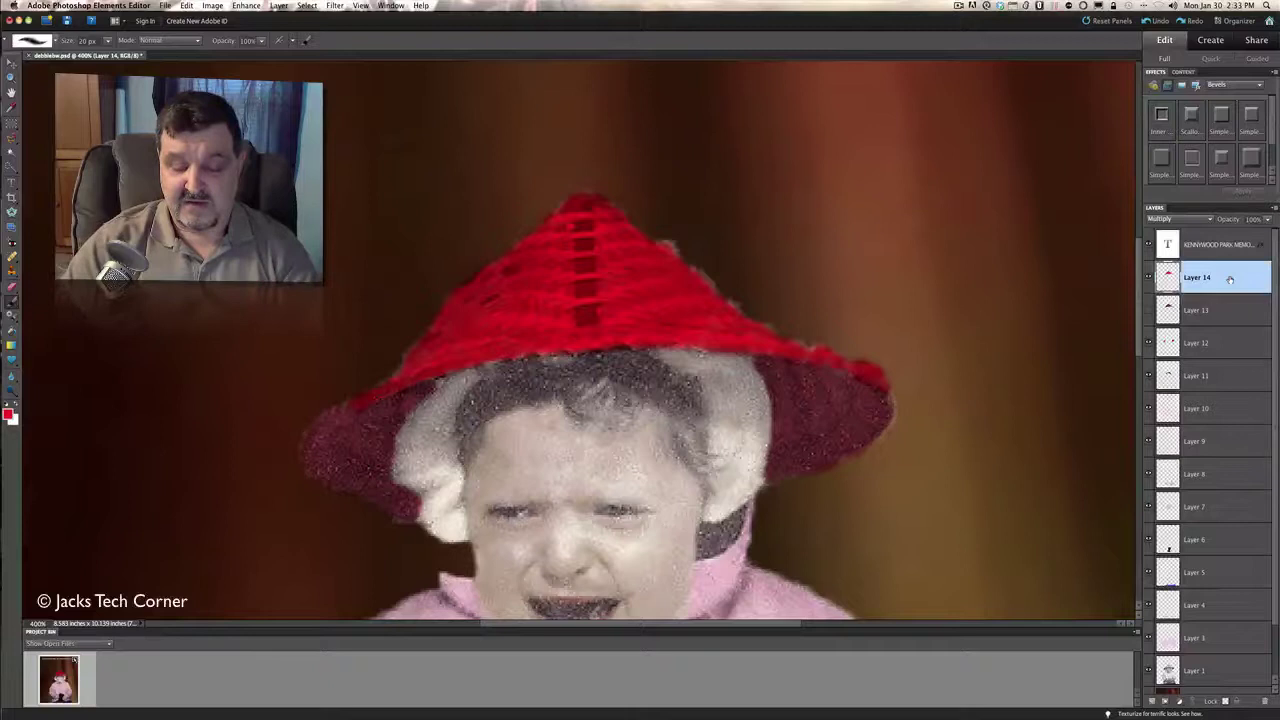
{"action": "key", "text": "super+u"}
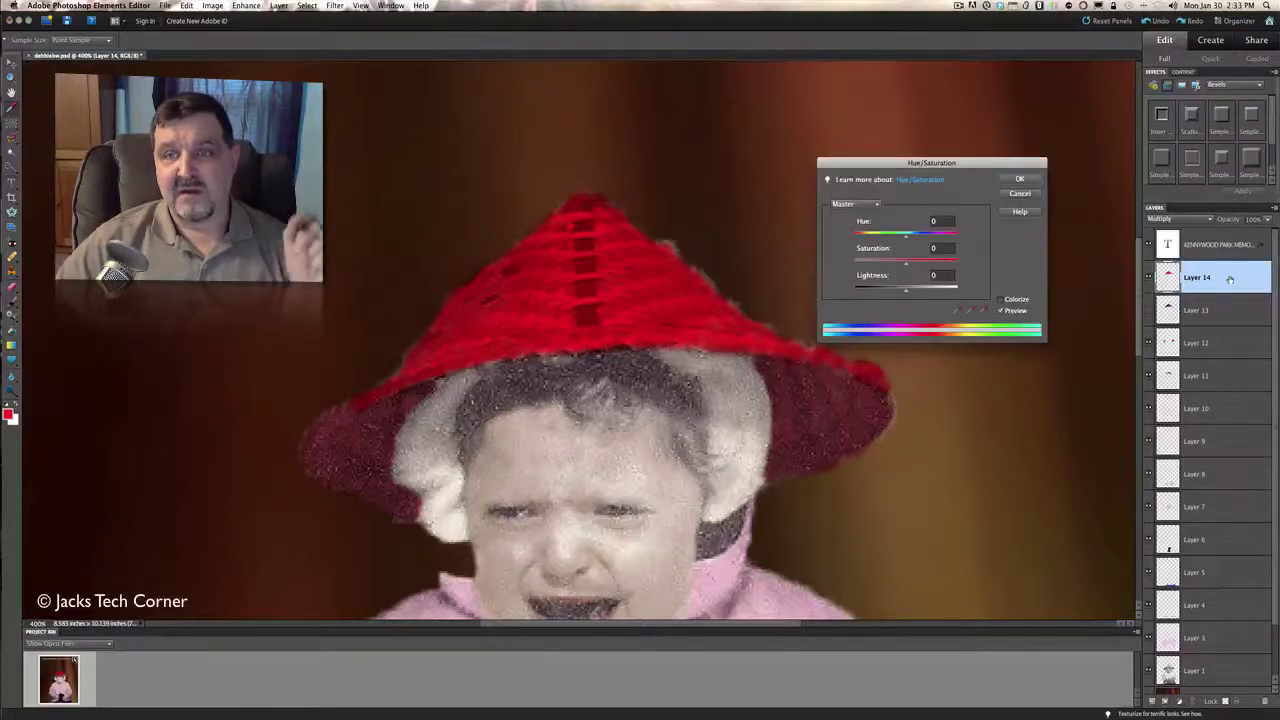
Colorize Layer 14 to a muted blue at Saturation 36 and Lightness +5
{"action": "left_click_drag", "start_coordinate": [928, 164], "coordinate": [968, 168]}
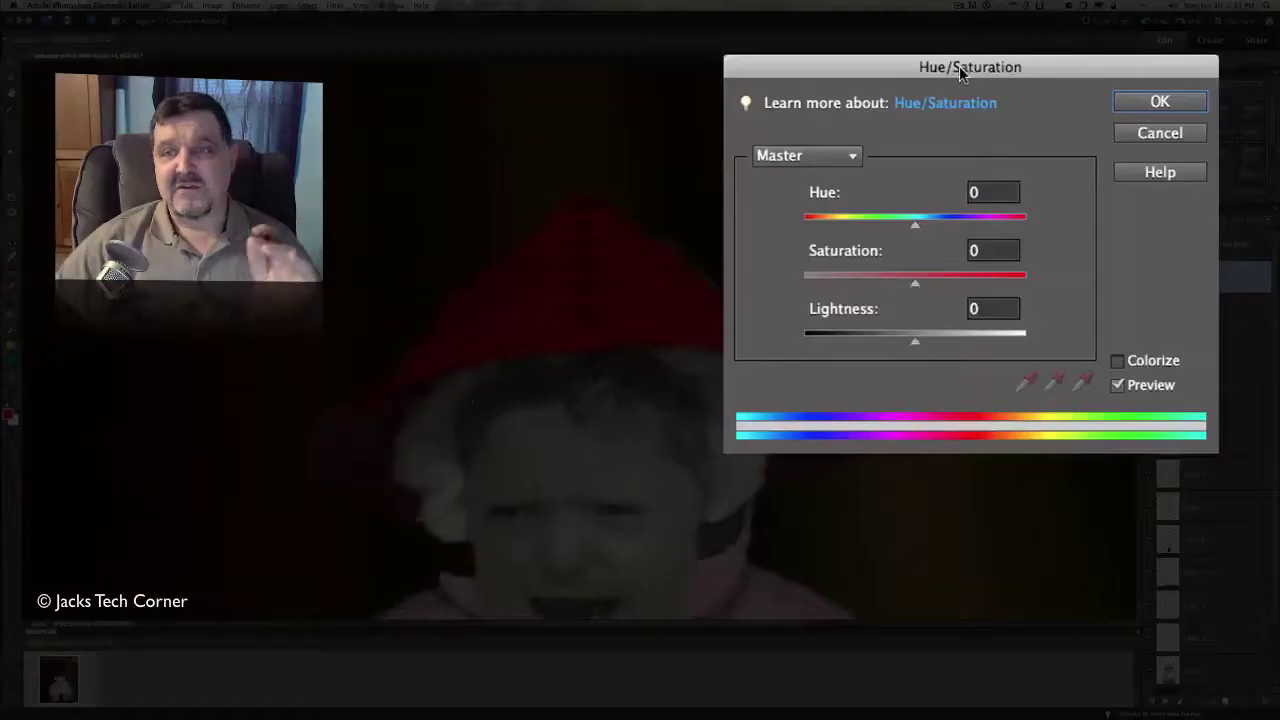
{"action": "left_click_drag", "start_coordinate": [879, 24], "coordinate": [868, 19]}
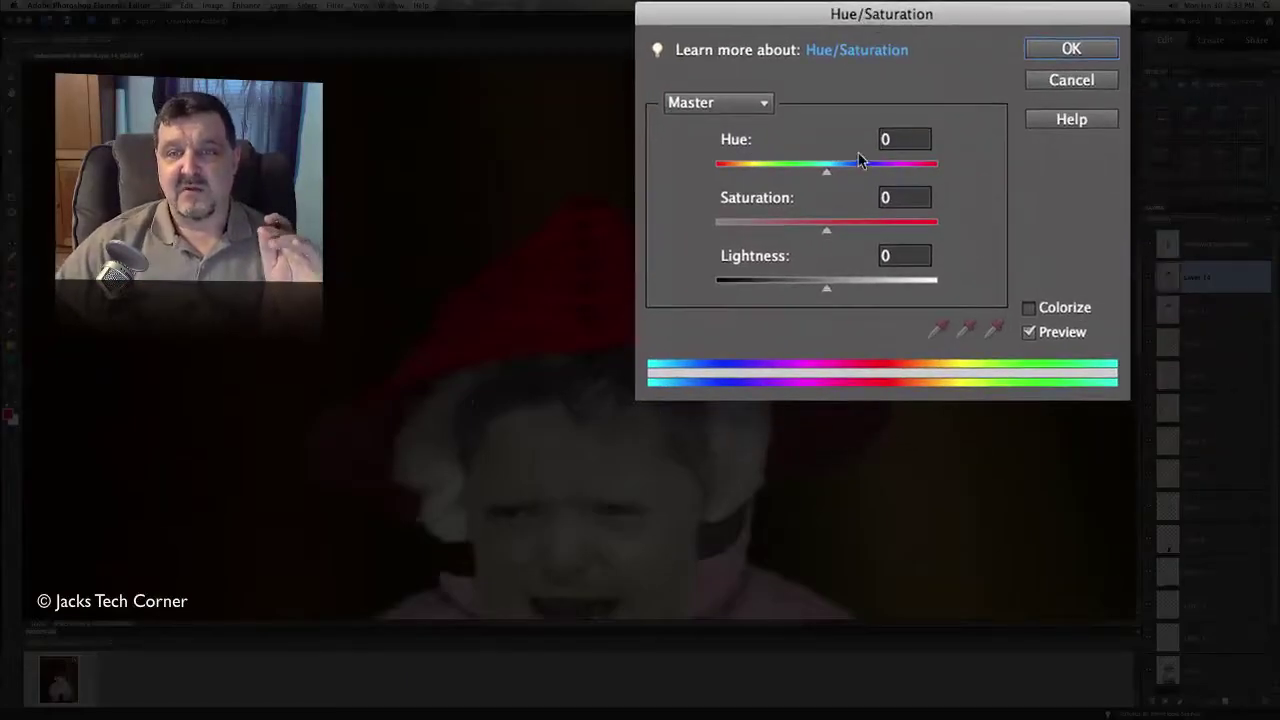
{"action": "left_click", "coordinate": [1029, 307]}
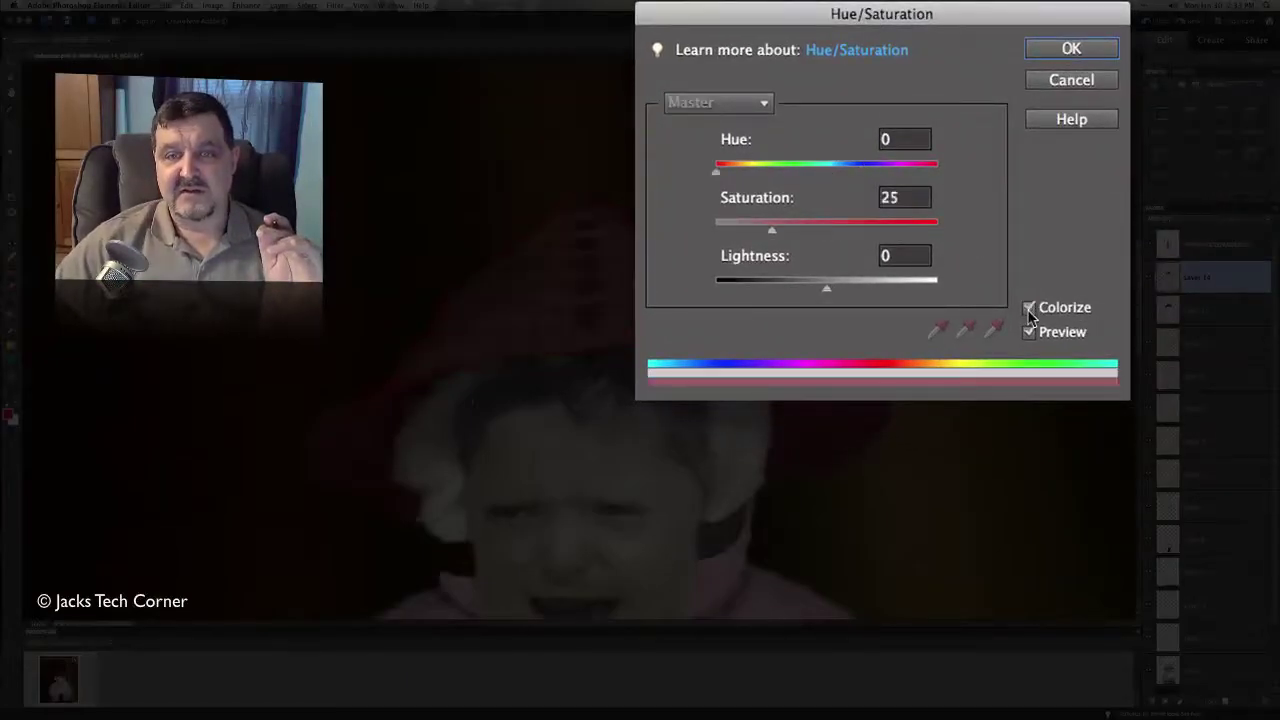
{"action": "left_click_drag", "start_coordinate": [716, 177], "coordinate": [882, 171]}
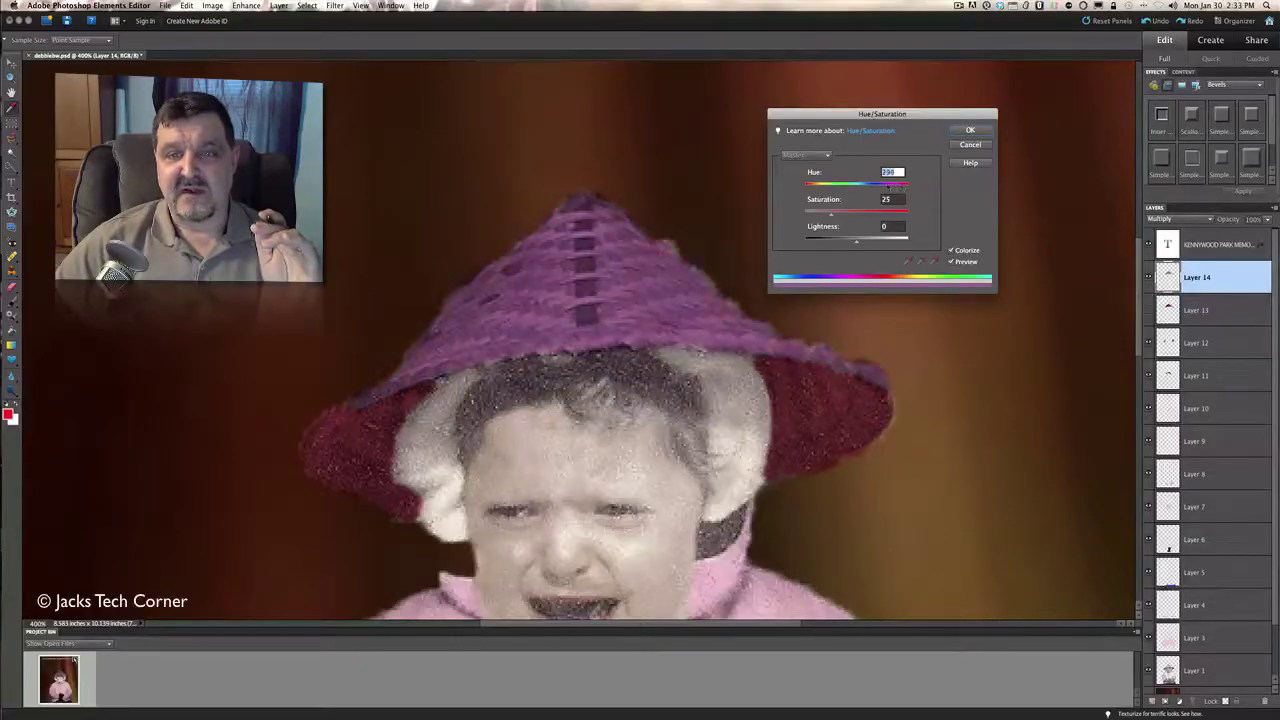
{"action": "mouse_move", "coordinate": [879, 186]}
{"action": "left_mouse_down"}
{"action": "mouse_move", "coordinate": [868, 186]}
{"action": "mouse_move", "coordinate": [897, 187]}
{"action": "left_mouse_up"}
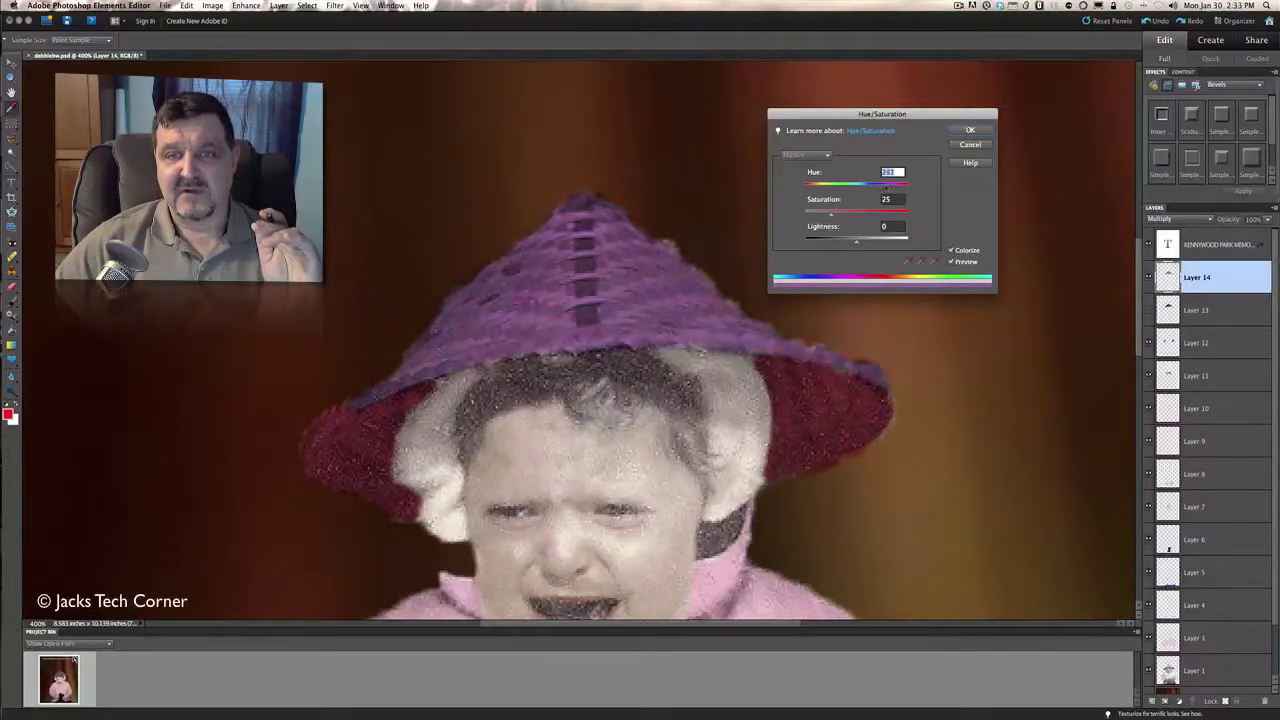
{"action": "left_click_drag", "start_coordinate": [831, 216], "coordinate": [859, 243]}
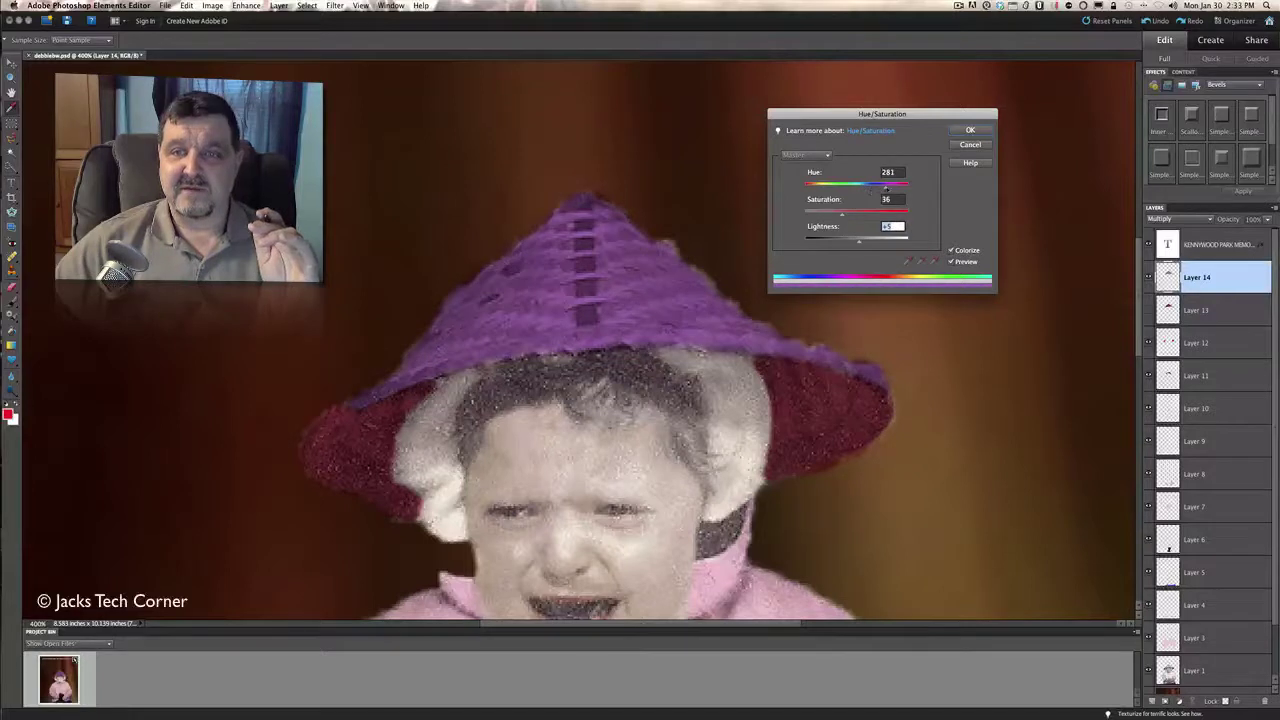
{"action": "left_click_drag", "start_coordinate": [885, 188], "coordinate": [900, 188]}
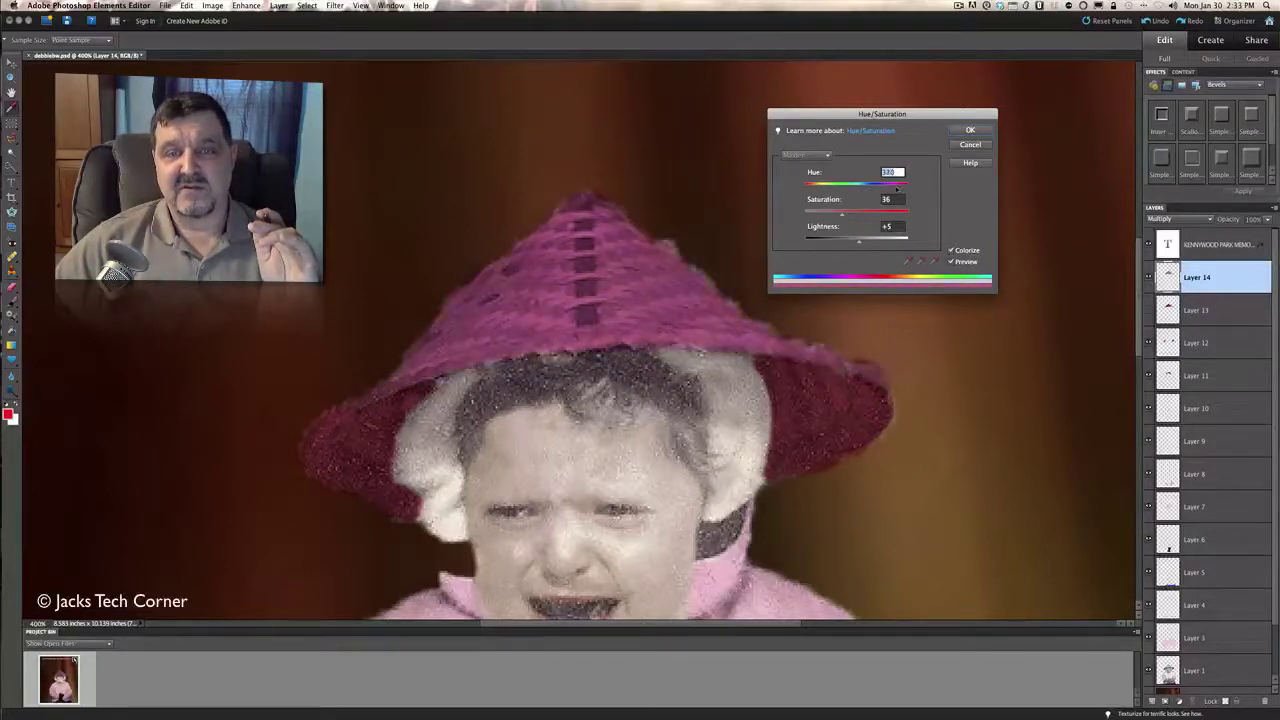
{"action": "left_click_drag", "start_coordinate": [897, 189], "coordinate": [866, 187]}
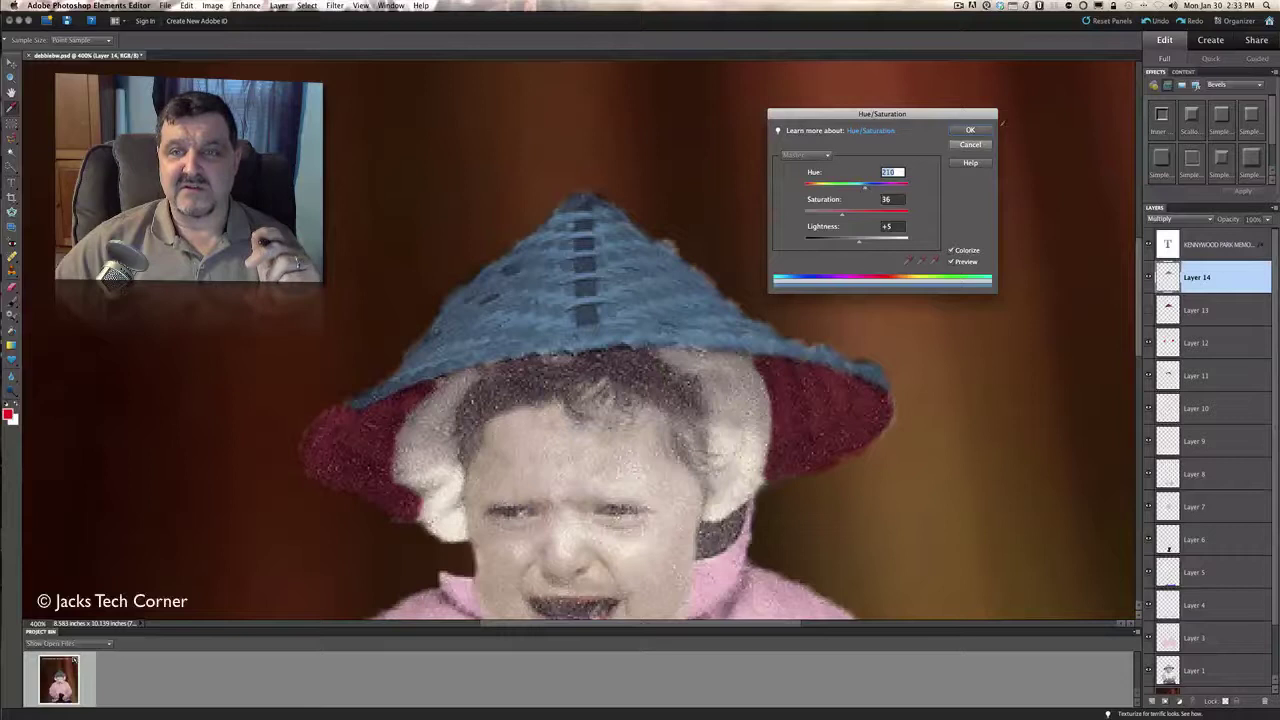
{"action": "left_click", "coordinate": [970, 130]}
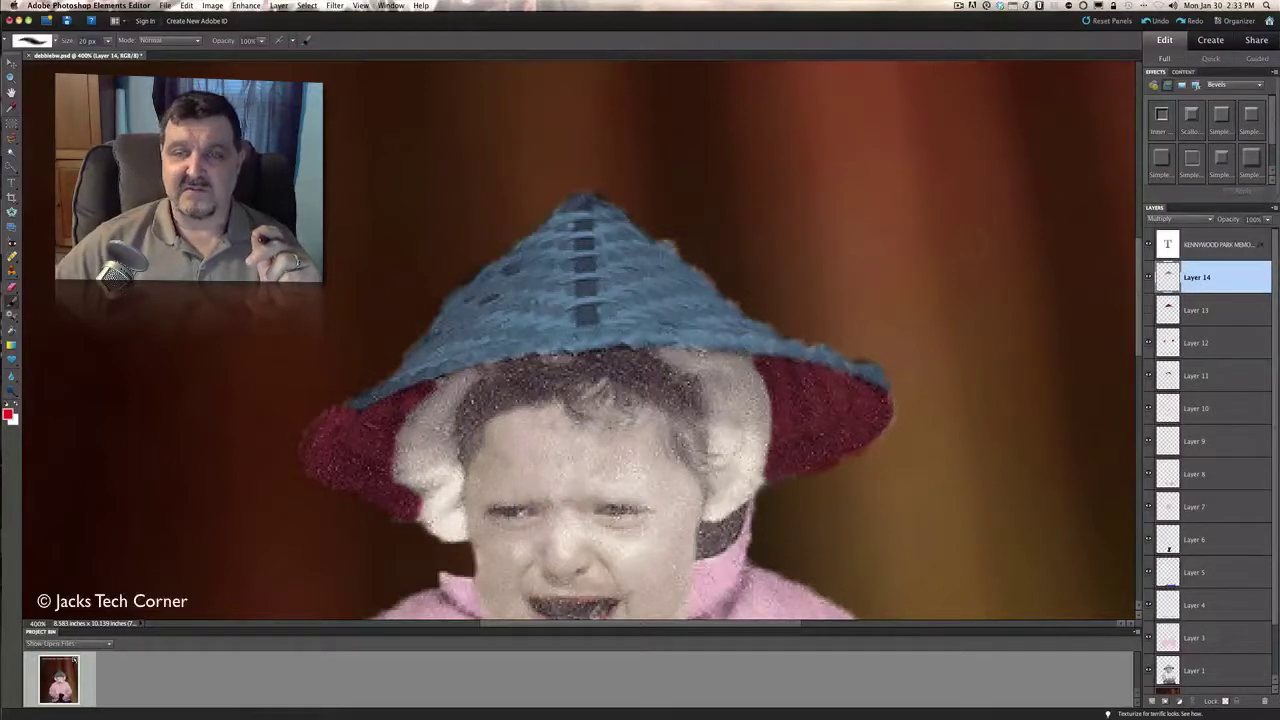
Toggle Layer 13 and Layer 14 visibility to compare tints, leaving the blue Layer 14 hidden
{"action": "left_click", "coordinate": [1148, 278]}
{"action": "left_click", "coordinate": [1148, 311]}
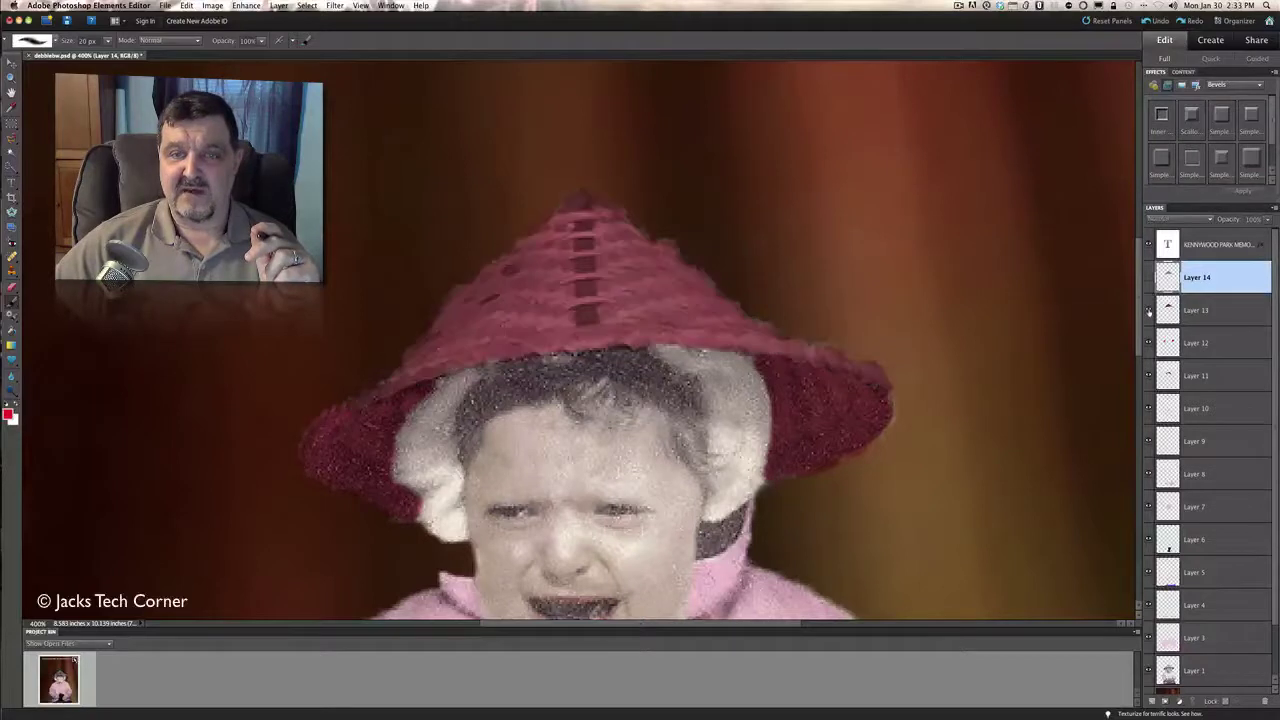
{"action": "left_click", "coordinate": [1148, 311]}
{"action": "left_click", "coordinate": [1148, 278]}
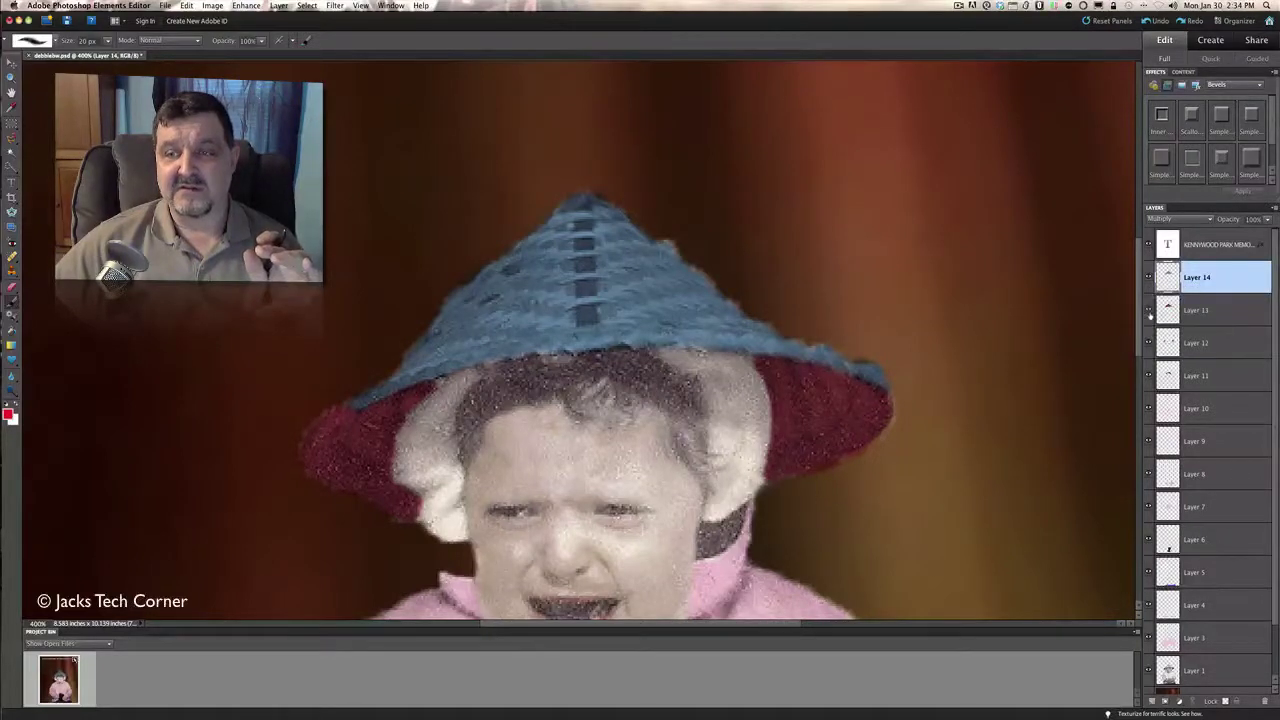
{"action": "left_click", "coordinate": [1148, 311]}
{"action": "left_click", "coordinate": [1148, 279]}
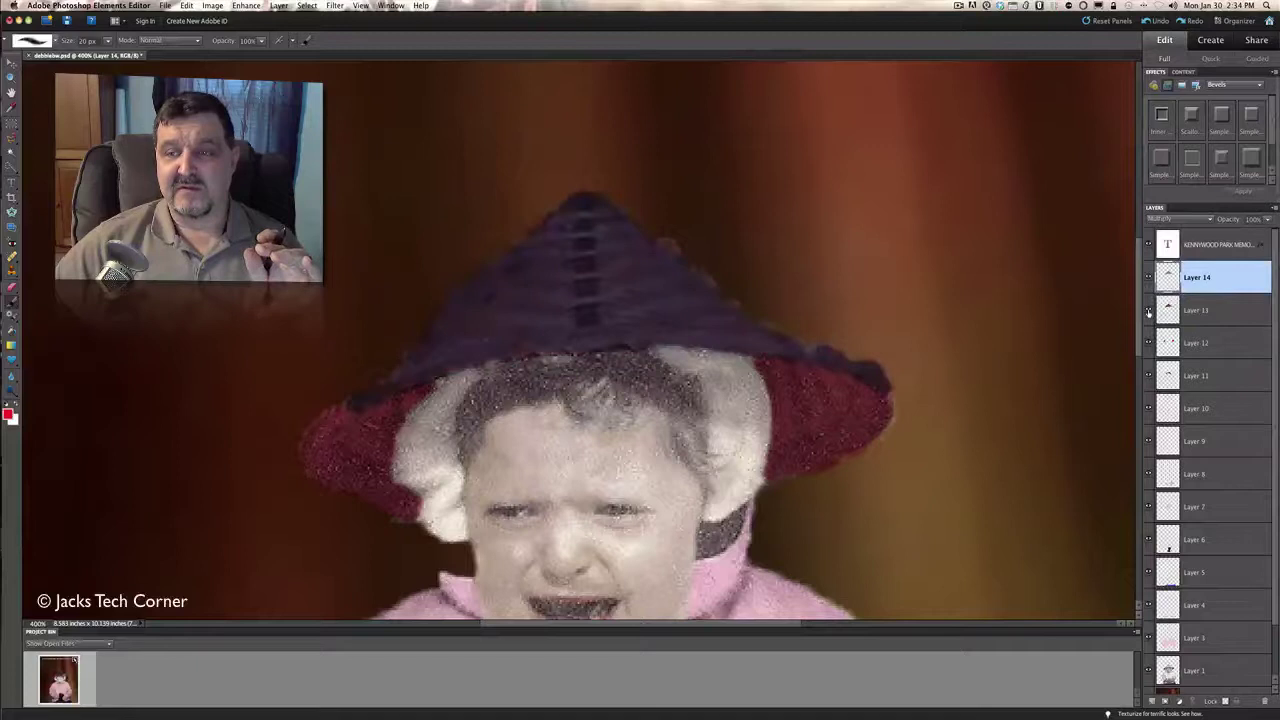
{"action": "left_click", "coordinate": [1148, 311]}
{"action": "left_click", "coordinate": [1148, 311]}
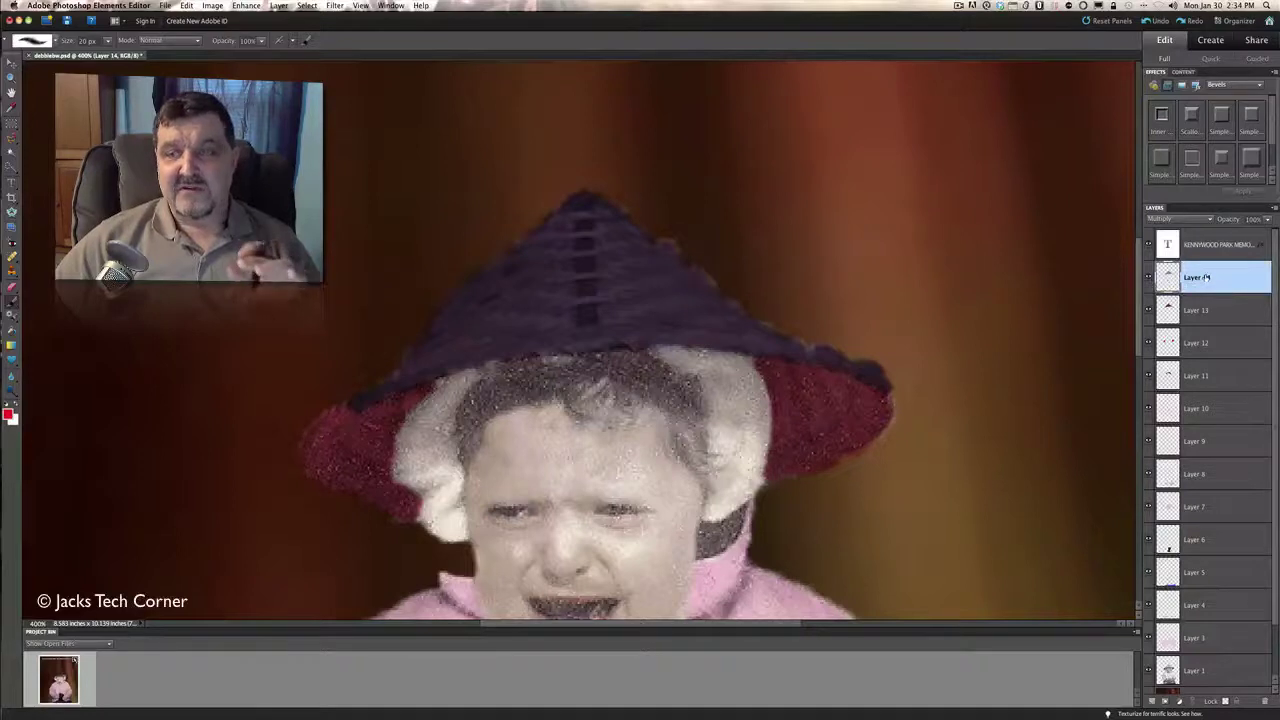
{"action": "left_click", "coordinate": [1149, 278]}
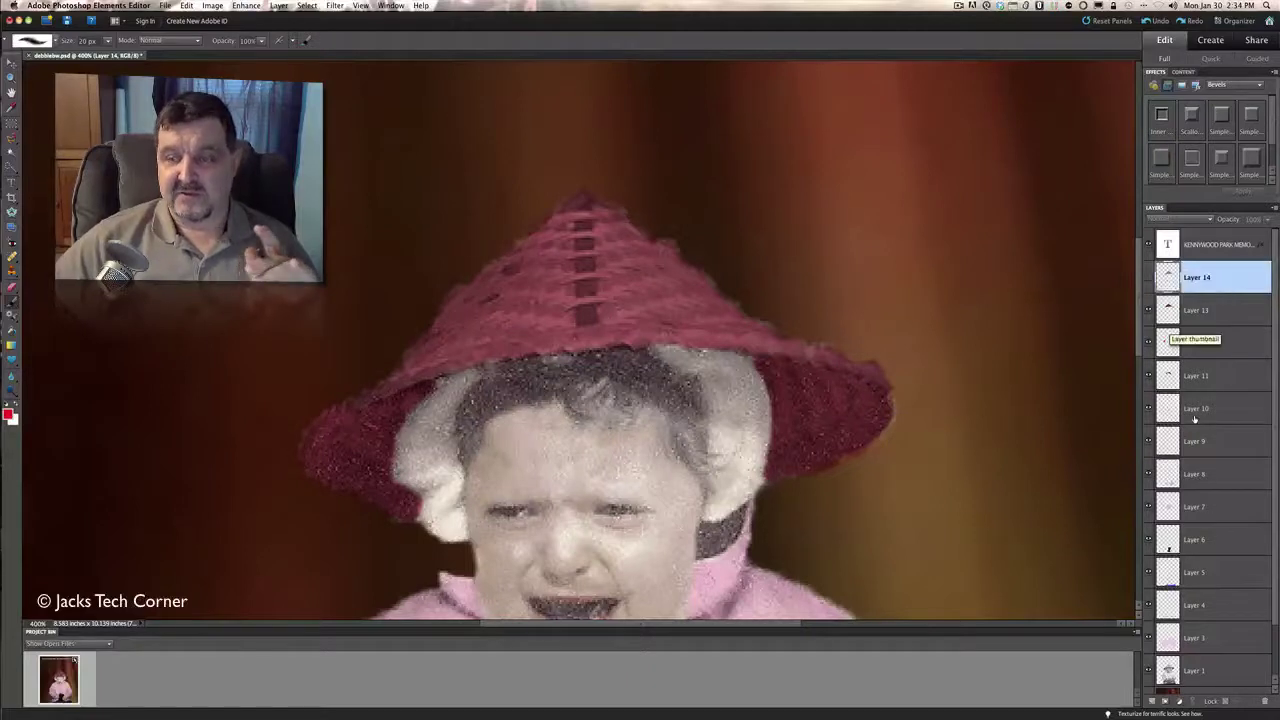
Add Layer 15 in Color blend mode and hide the red Layer 13
{"action": "left_click", "coordinate": [1152, 703]}
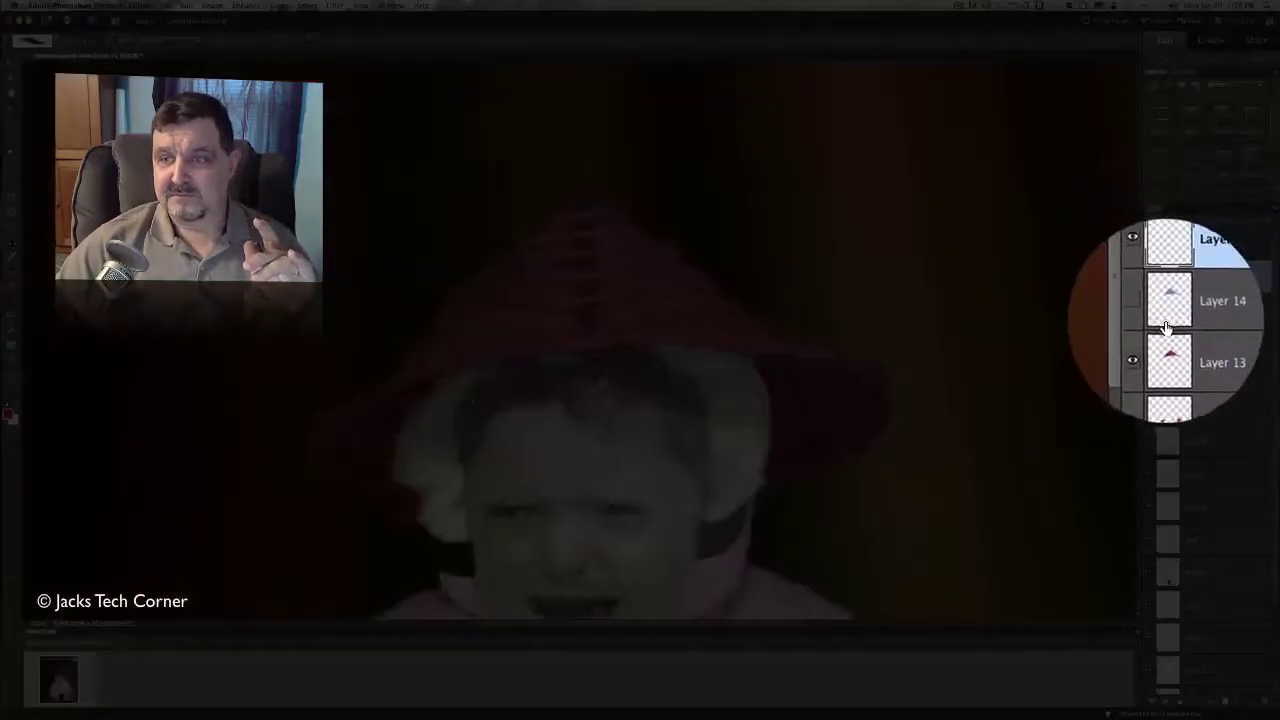
{"action": "left_click", "coordinate": [1148, 343]}
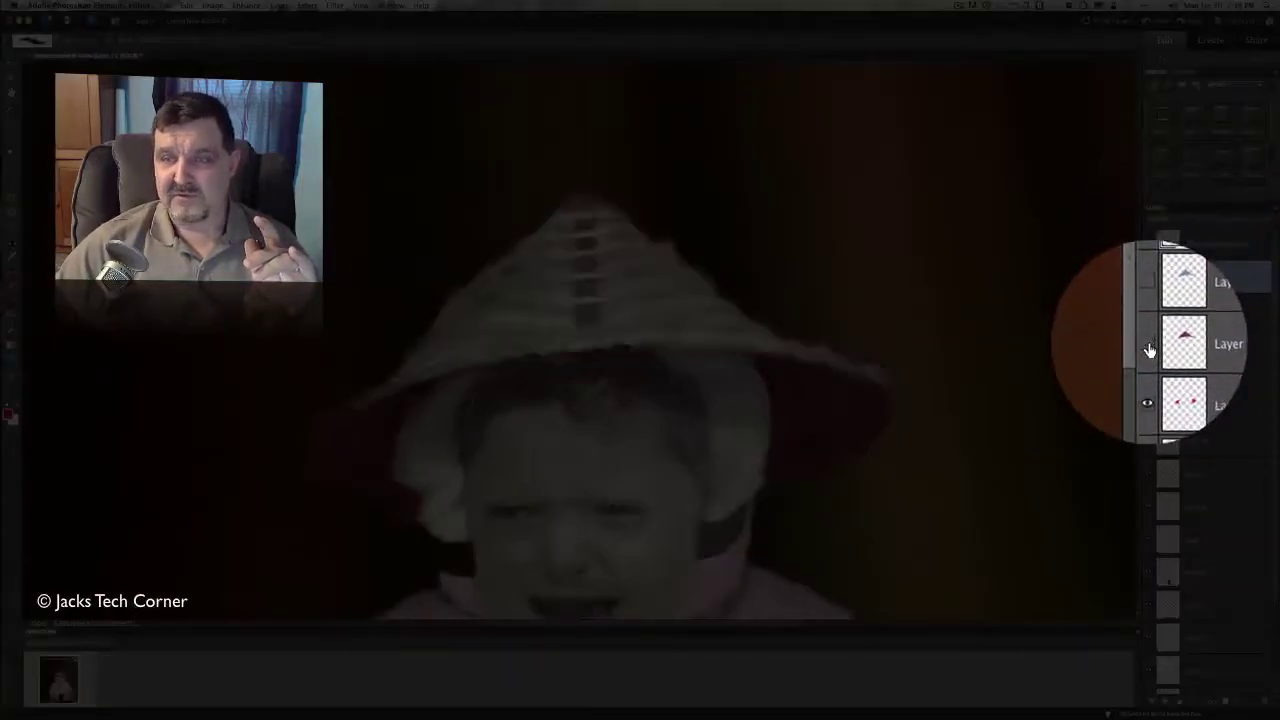
{"action": "left_click", "coordinate": [1183, 221]}
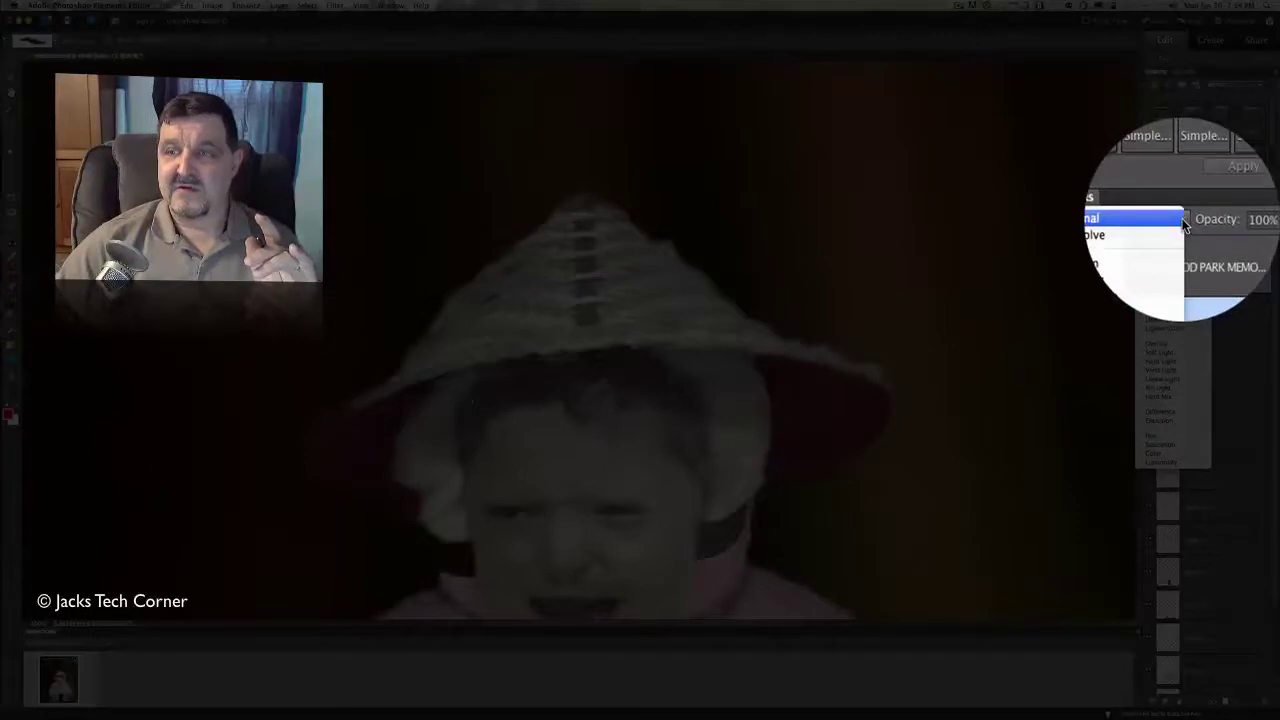
{"action": "left_click", "coordinate": [1183, 221]}
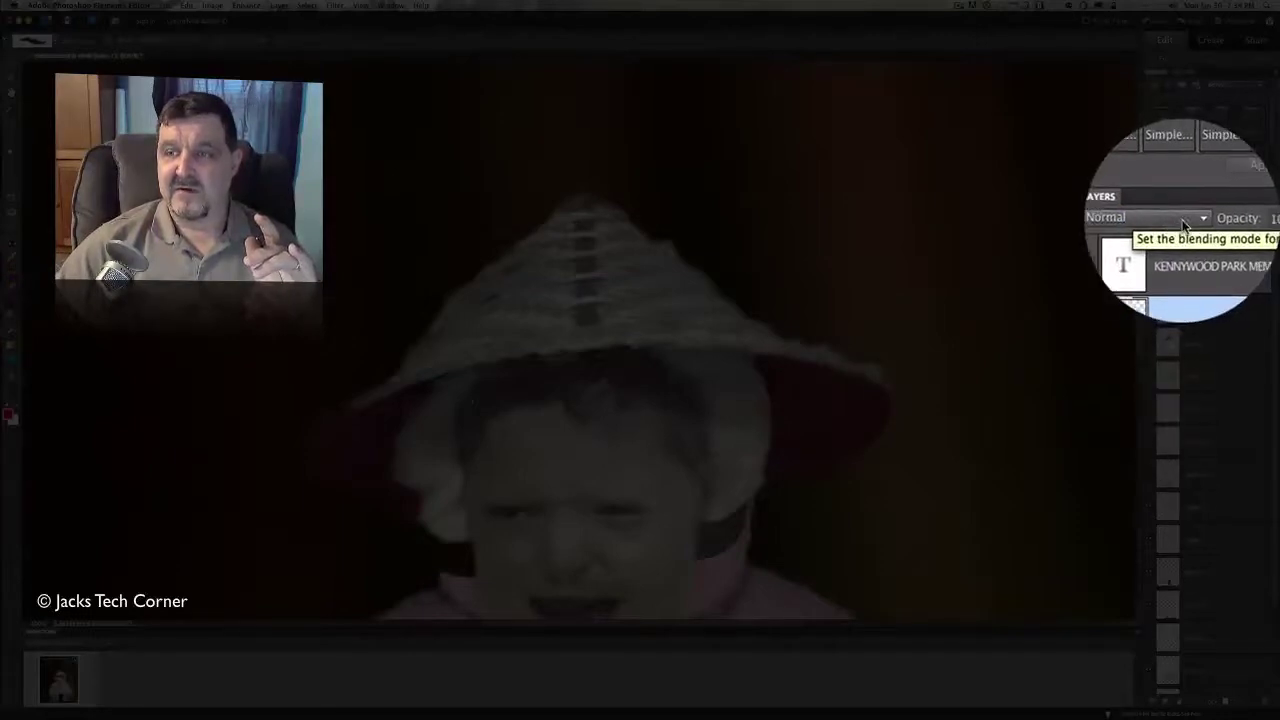
{"action": "left_click", "coordinate": [1183, 221]}
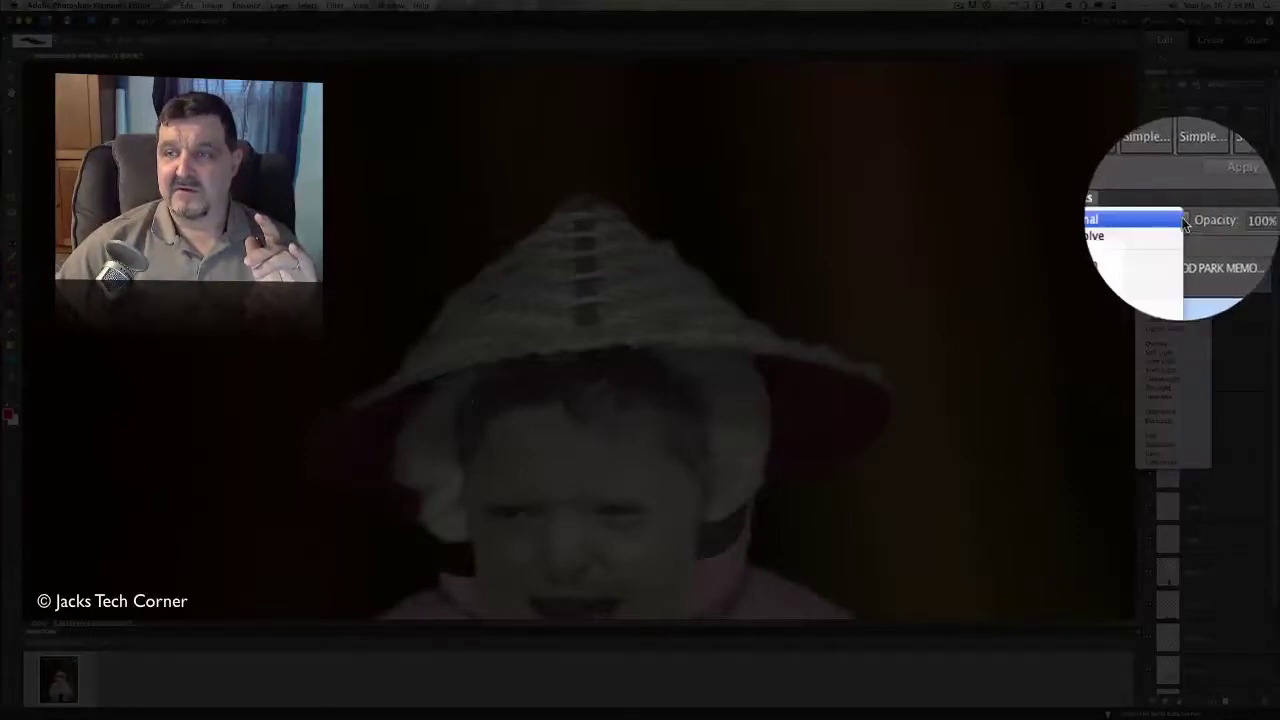
{"action": "left_click", "coordinate": [1159, 451]}
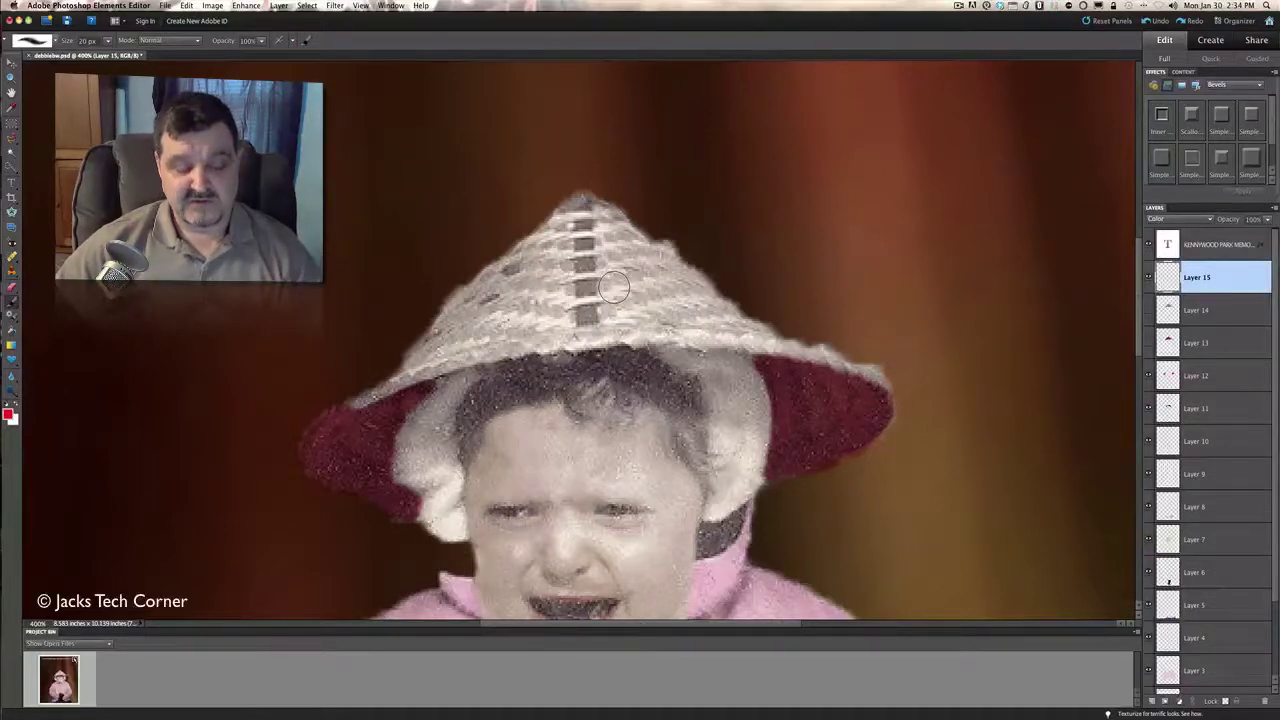
Paint red over the crown's top stitching, left edge and front edge, shrinking the brush to 10 px for edges
{"action": "mouse_move", "coordinate": [587, 256]}
{"action": "left_mouse_down"}
{"action": "mouse_move", "coordinate": [649, 269]}
{"action": "mouse_move", "coordinate": [643, 260]}
{"action": "mouse_move", "coordinate": [666, 259]}
{"action": "mouse_move", "coordinate": [695, 298]}
{"action": "mouse_move", "coordinate": [687, 283]}
{"action": "mouse_move", "coordinate": [597, 257]}
{"action": "mouse_move", "coordinate": [632, 284]}
{"action": "mouse_move", "coordinate": [620, 256]}
{"action": "mouse_move", "coordinate": [572, 255]}
{"action": "mouse_move", "coordinate": [604, 248]}
{"action": "mouse_move", "coordinate": [652, 287]}
{"action": "mouse_move", "coordinate": [638, 265]}
{"action": "mouse_move", "coordinate": [659, 299]}
{"action": "mouse_move", "coordinate": [650, 286]}
{"action": "mouse_move", "coordinate": [652, 312]}
{"action": "mouse_move", "coordinate": [608, 222]}
{"action": "mouse_move", "coordinate": [582, 210]}
{"action": "mouse_move", "coordinate": [432, 352]}
{"action": "left_mouse_up"}
{"action": "key", "text": "bracketleft"}
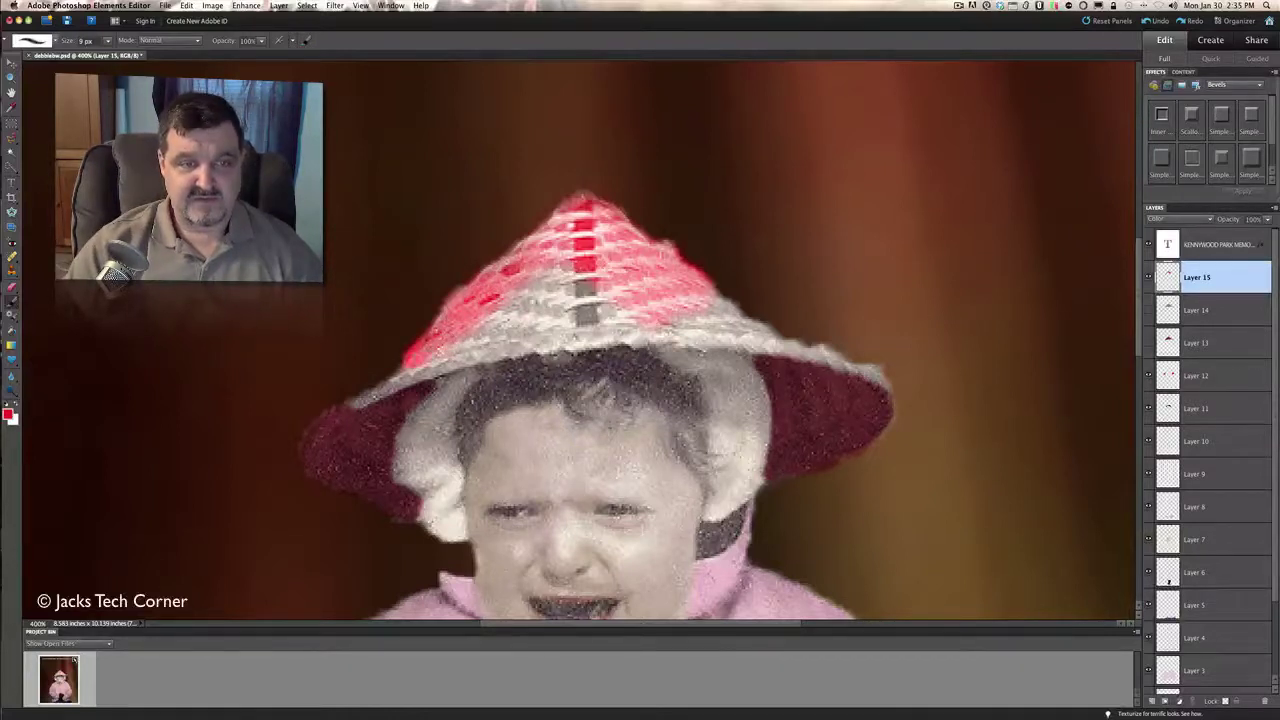
{"action": "left_click_drag", "start_coordinate": [410, 377], "coordinate": [356, 406]}
{"action": "key", "text": "bracketleft"}
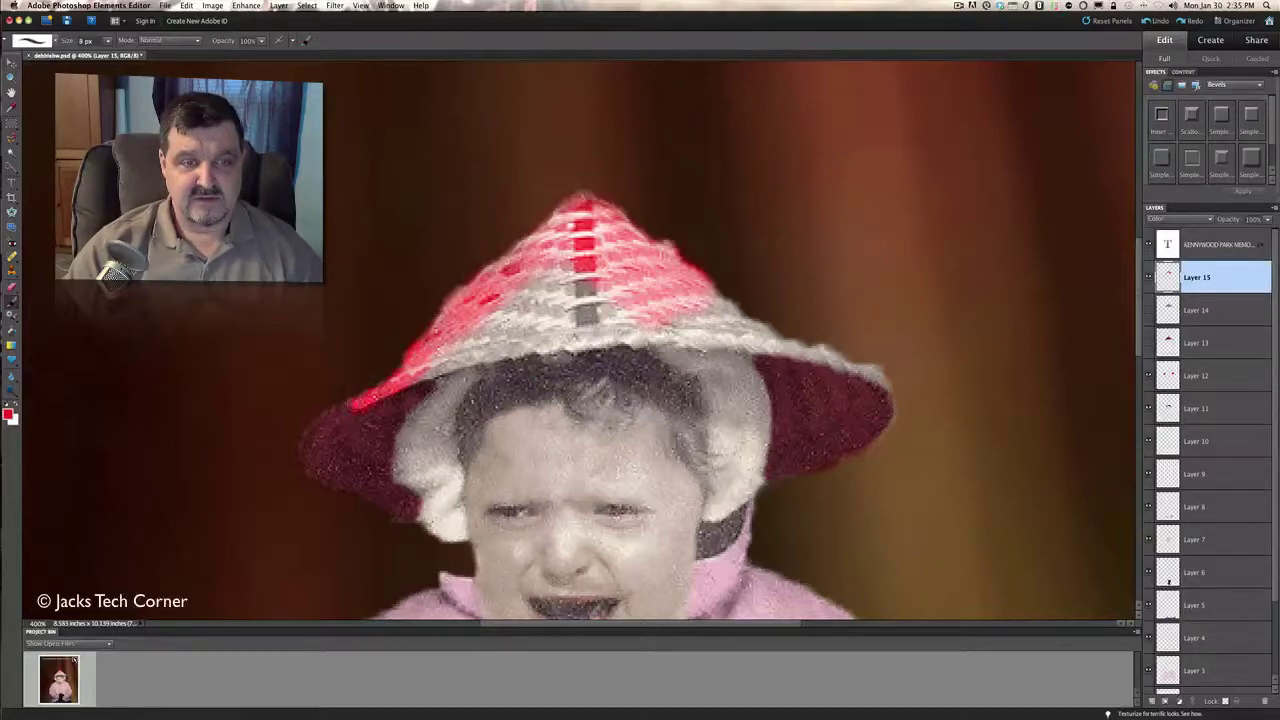
{"action": "left_click_drag", "start_coordinate": [462, 368], "coordinate": [630, 336]}
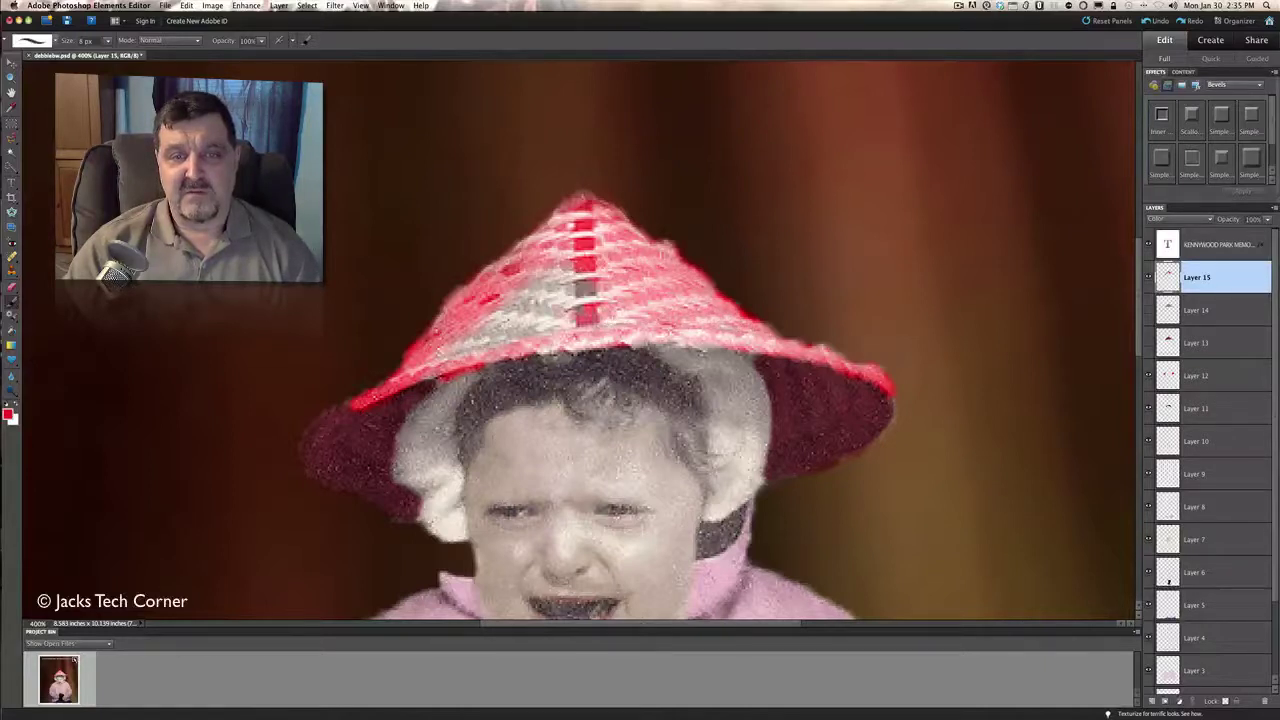
{"action": "key", "text": "bracketright"}
{"action": "key", "text": "bracketright"}
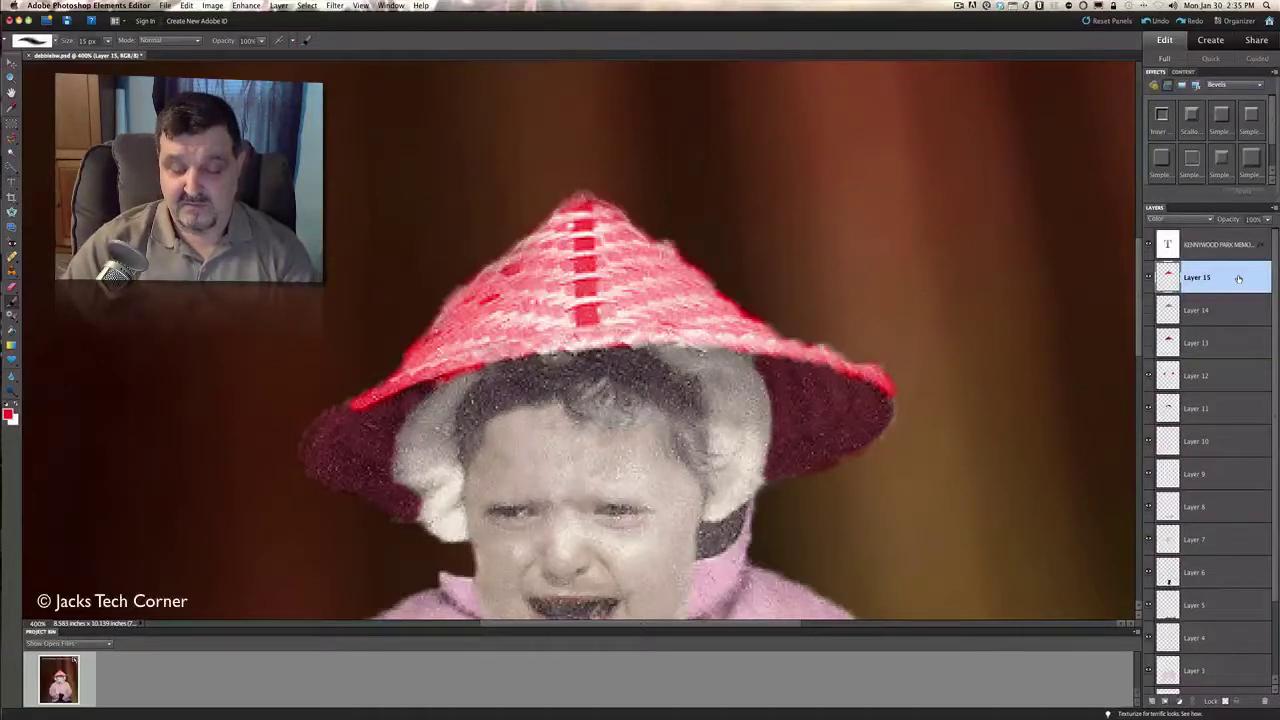
Colorize Layer 15's hat paint with Hue/Saturation at Hue 0, Saturation 73, Lightness -28 for vivid red
{"action": "key", "text": "super+u"}
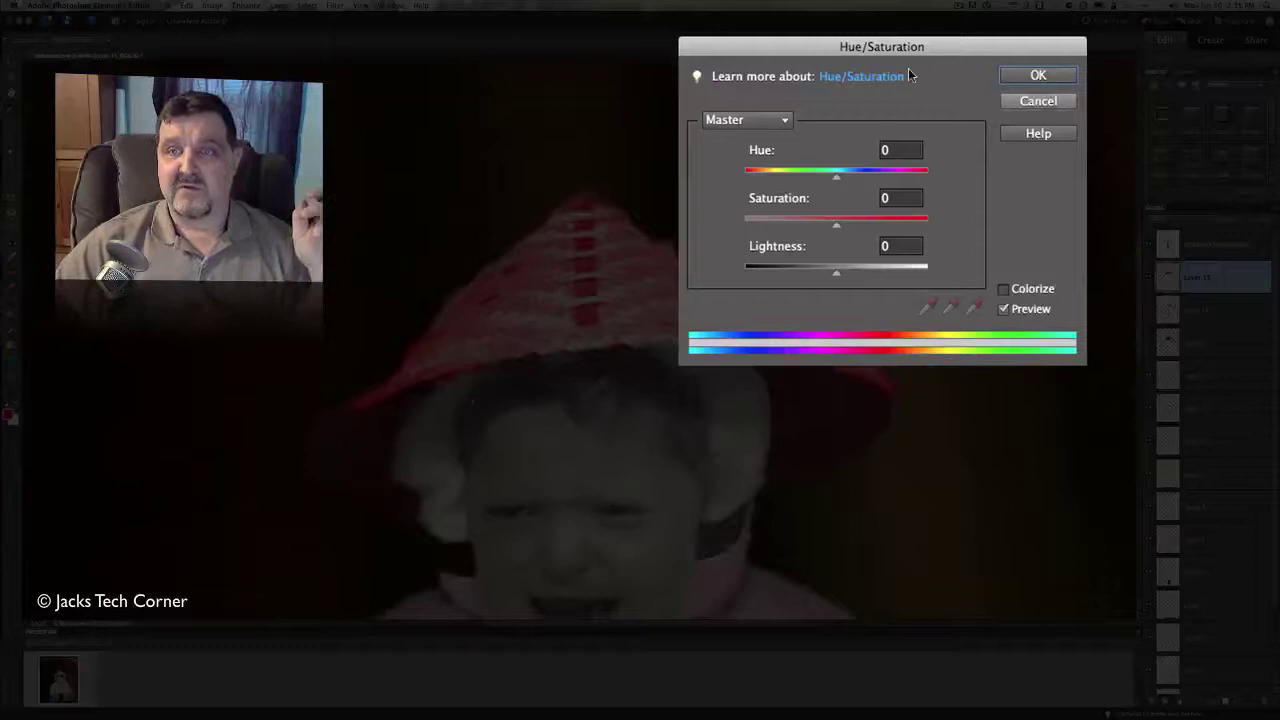
{"action": "left_click_drag", "start_coordinate": [888, 57], "coordinate": [893, 64]}
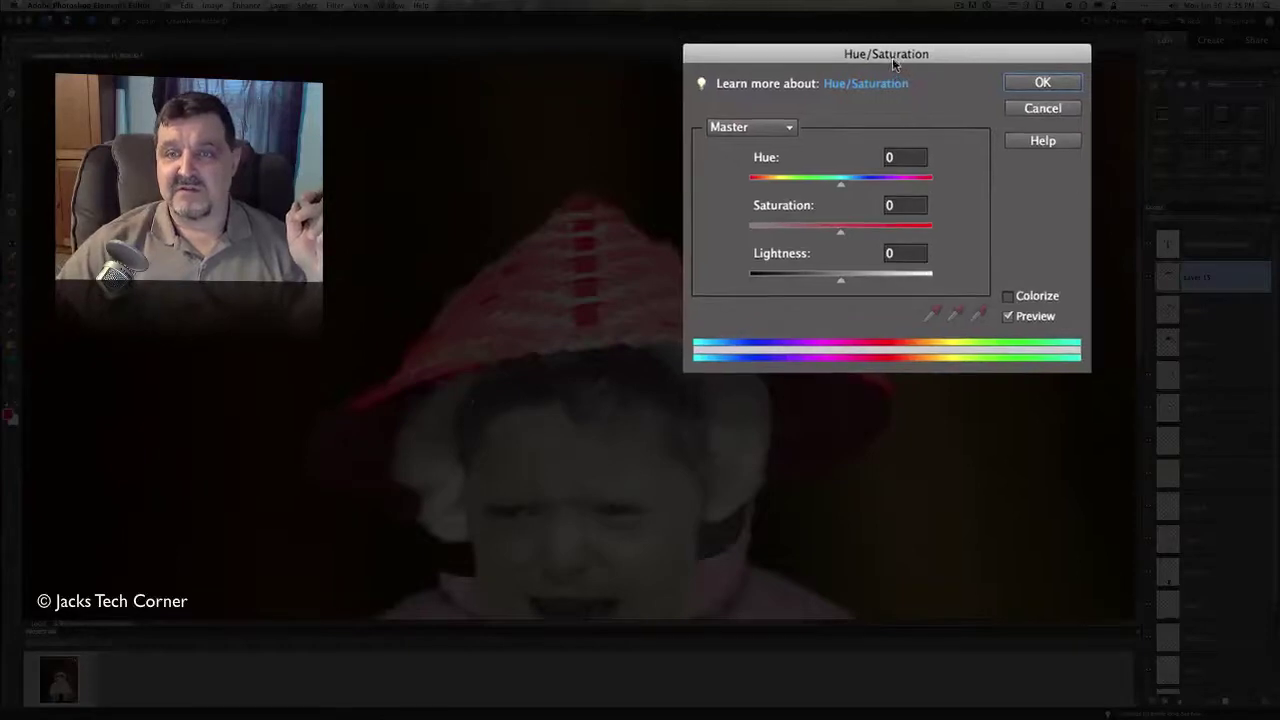
{"action": "left_click", "coordinate": [1008, 297]}
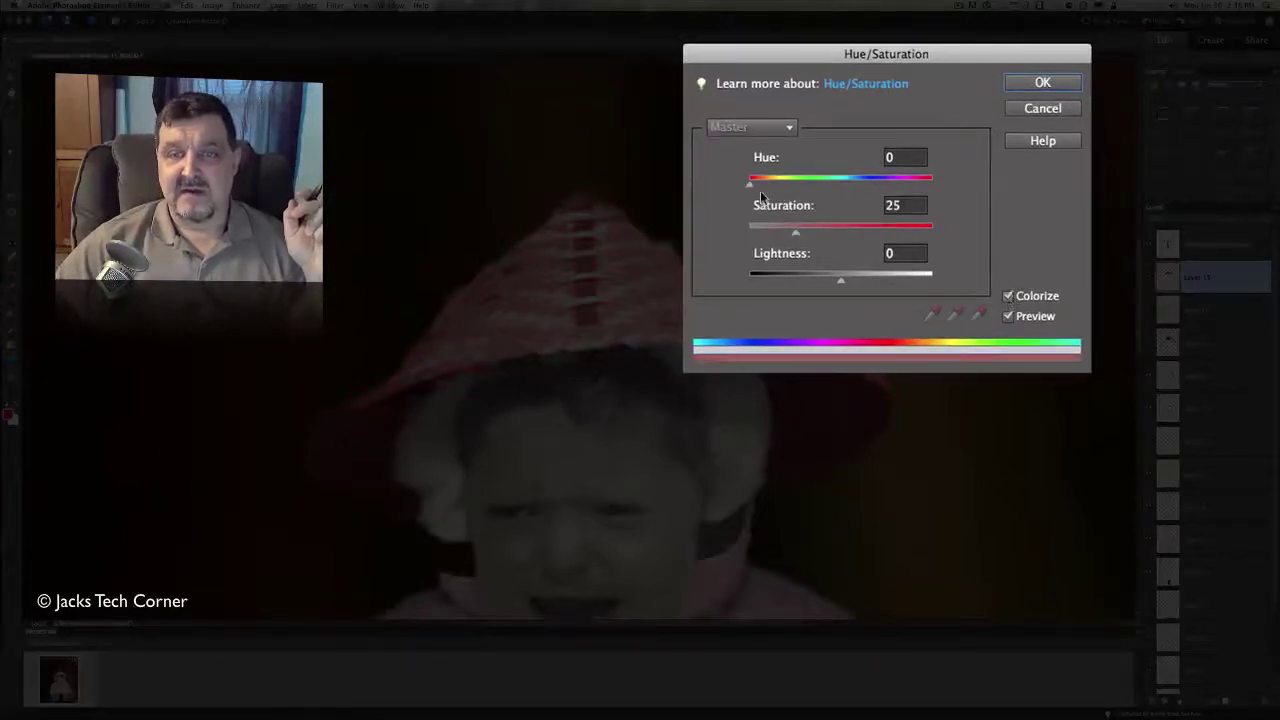
{"action": "left_click_drag", "start_coordinate": [752, 187], "coordinate": [862, 189]}
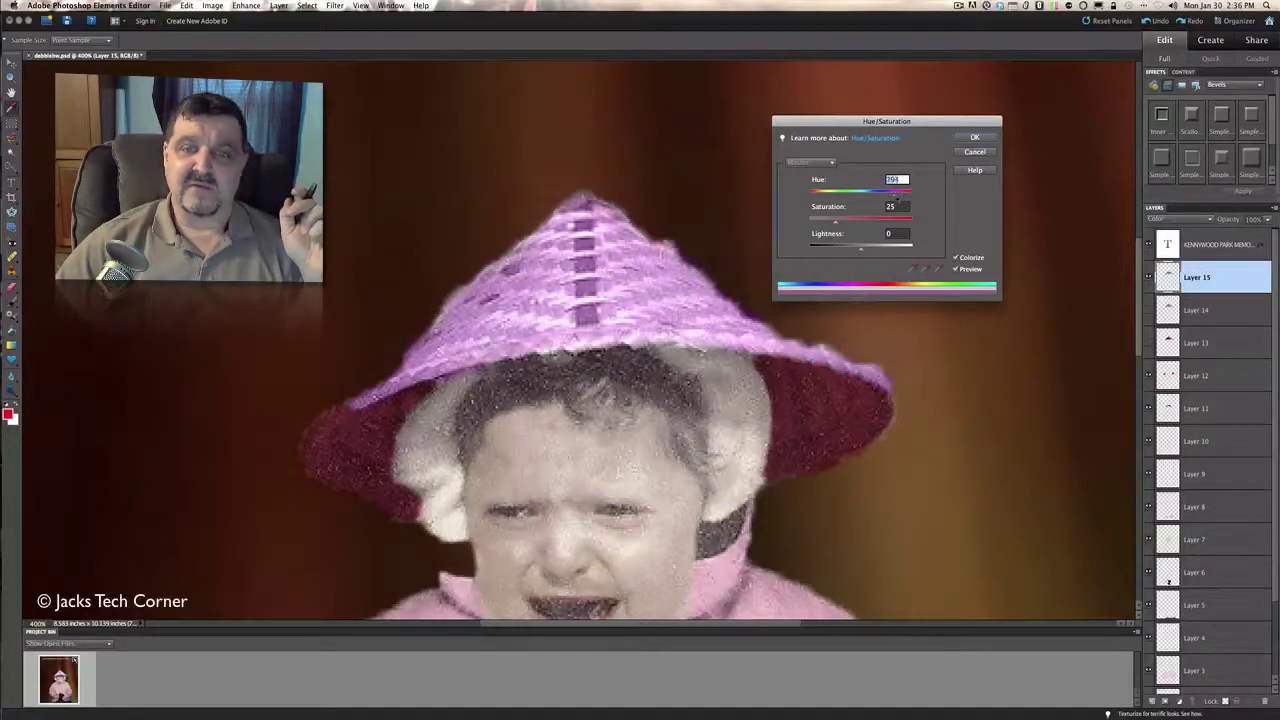
{"action": "left_click_drag", "start_coordinate": [900, 200], "coordinate": [846, 250]}
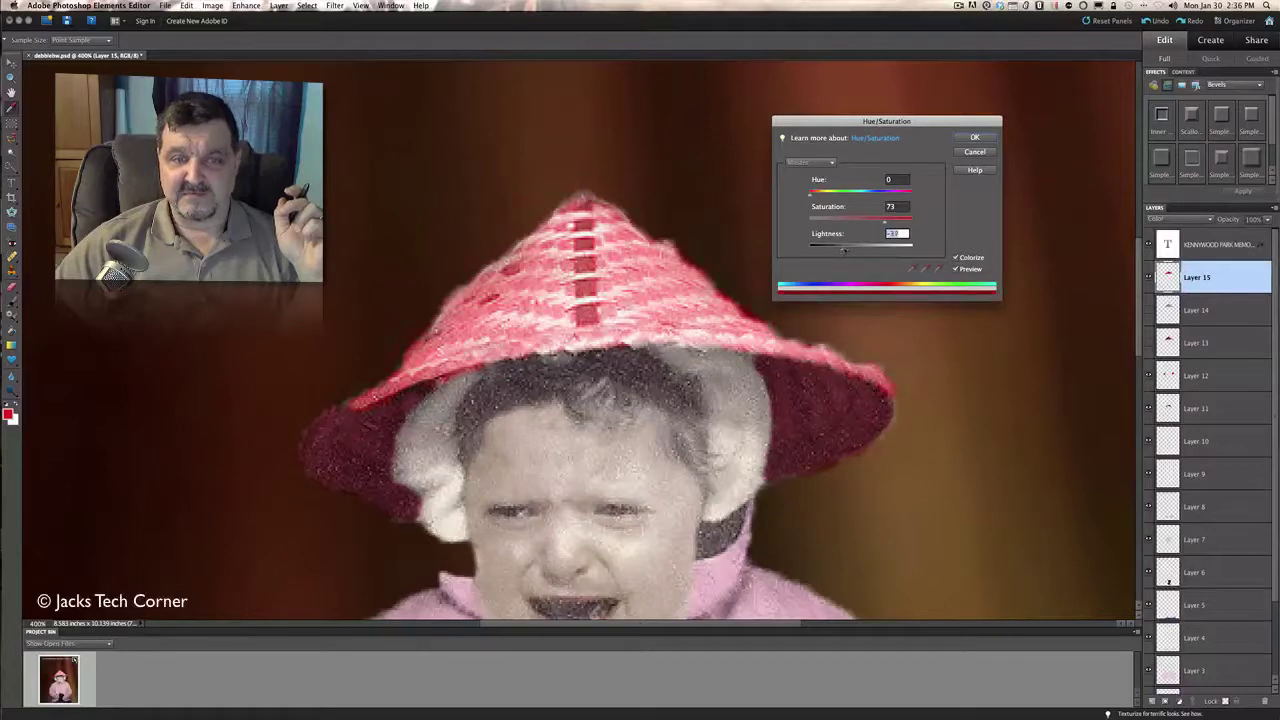
{"action": "left_click", "coordinate": [972, 139]}
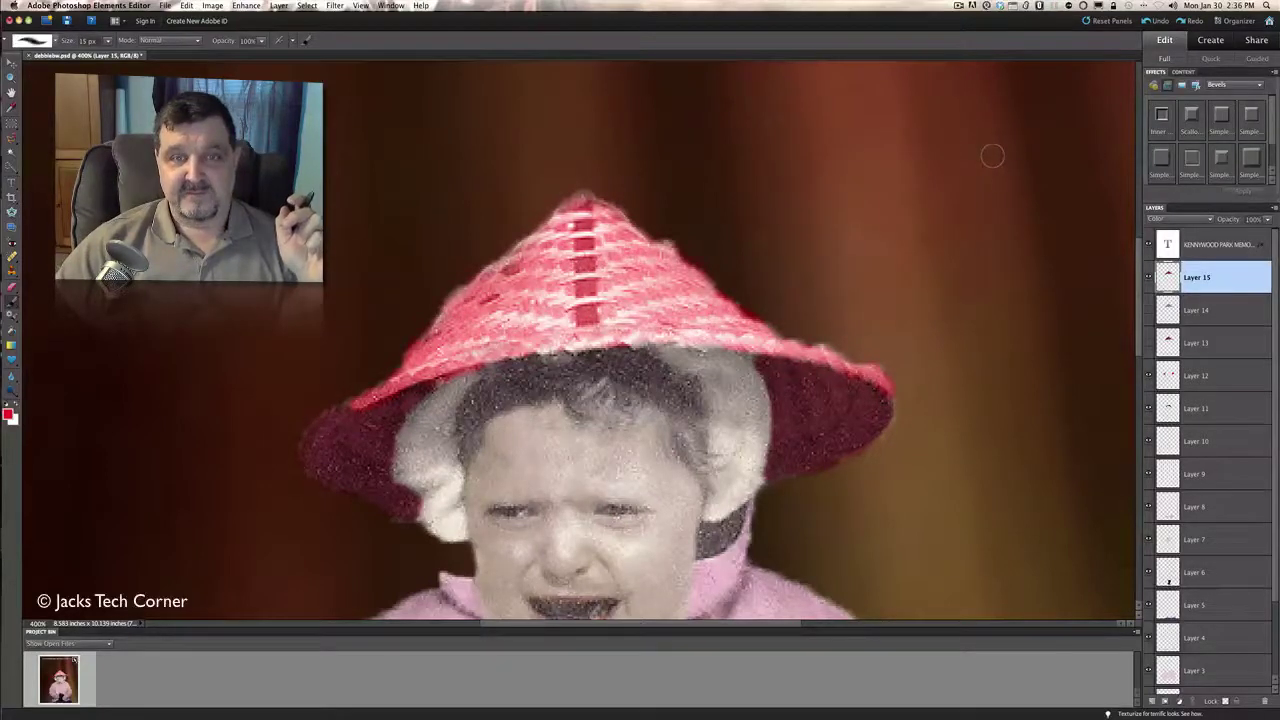